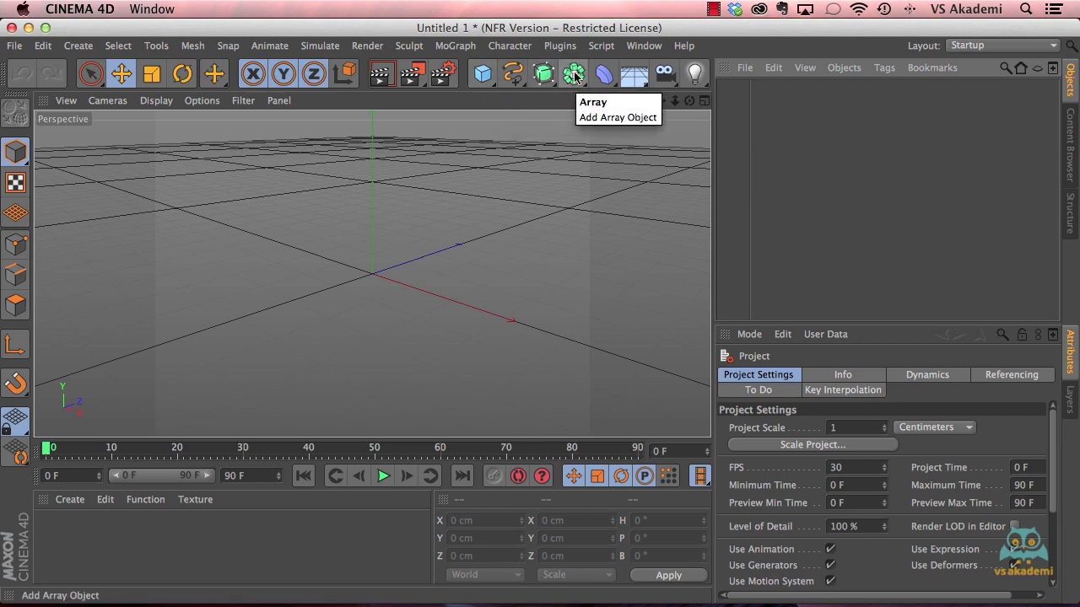
# Add a cube primitive to the scene and enlarge the area showing its attributes.
pyautogui.click(483, 77)
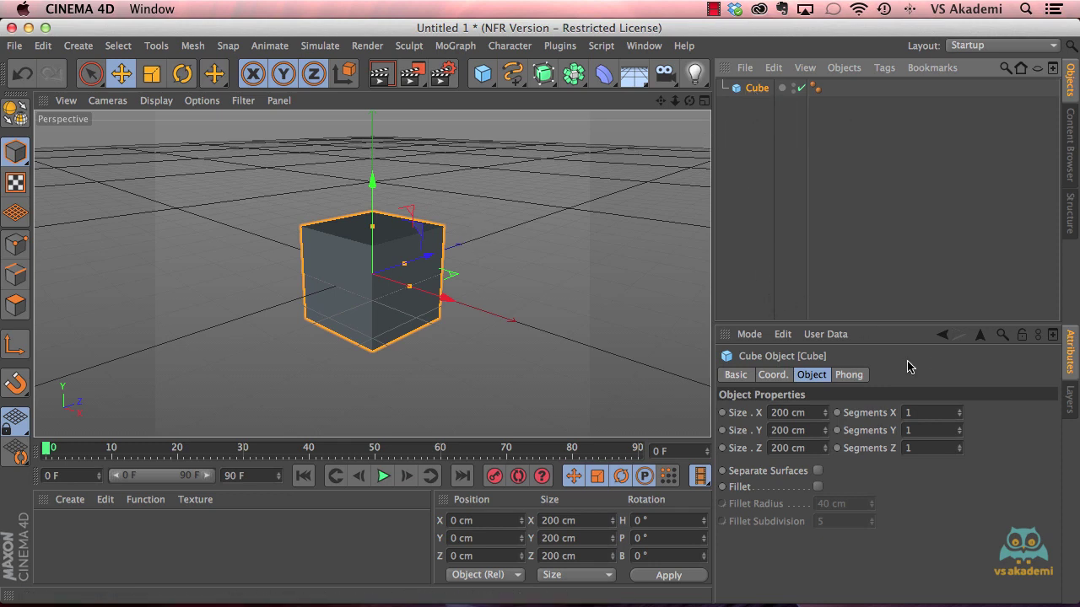
pyautogui.moveTo(849, 325); pyautogui.dragTo(846, 211)
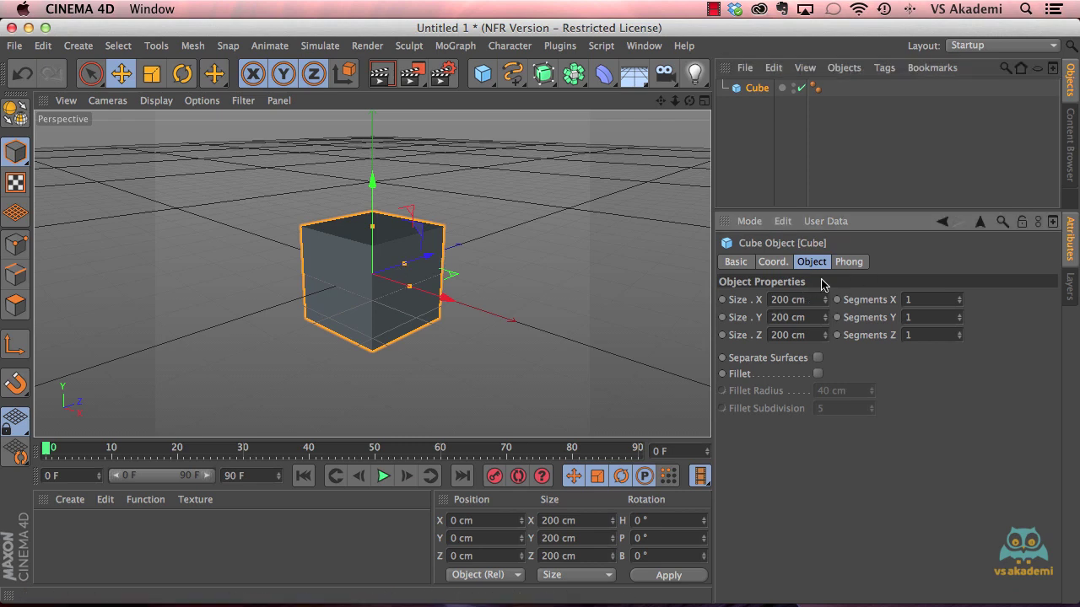
# Look through the cube's basic, coordinate, object and Phong properties.
pyautogui.click(740, 263)
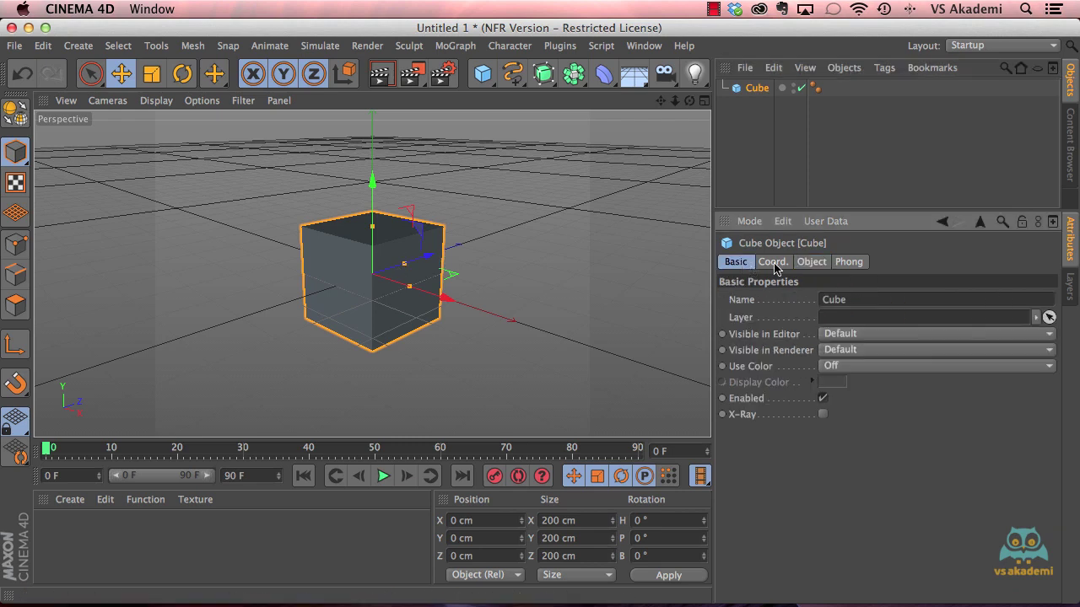
pyautogui.click(778, 265)
pyautogui.click(812, 264)
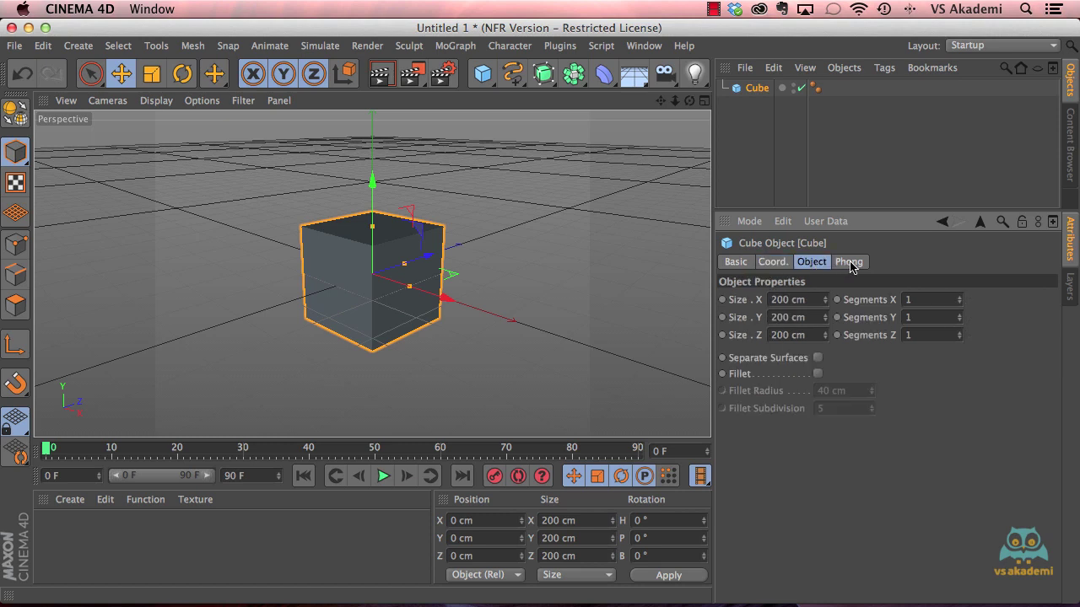
pyautogui.click(848, 264)
# Rename the cube object as Küp in its basic properties.
pyautogui.click(739, 263)
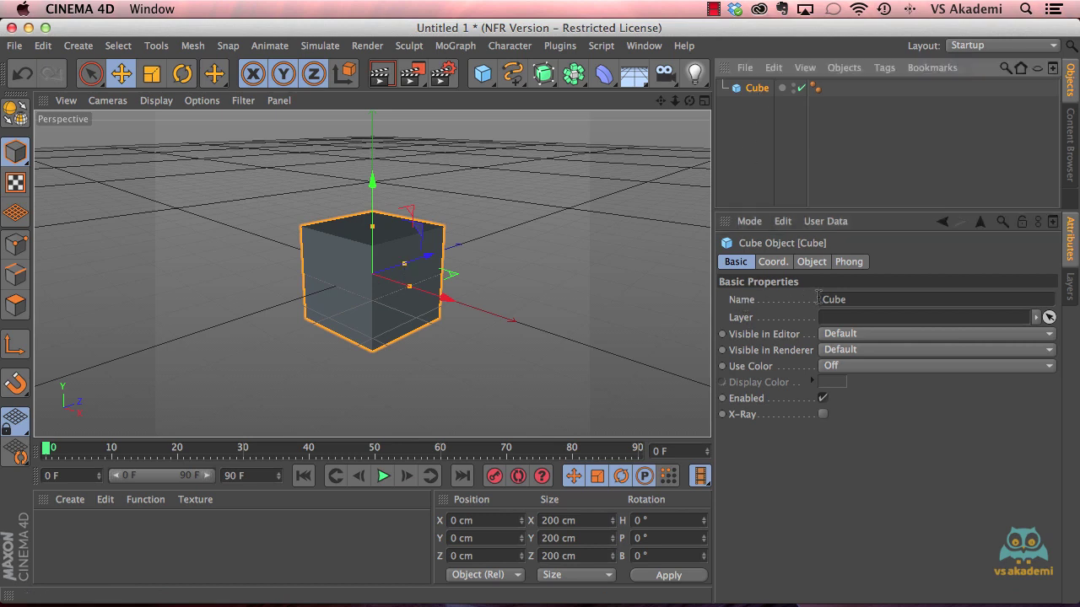
pyautogui.doubleClick(823, 300)
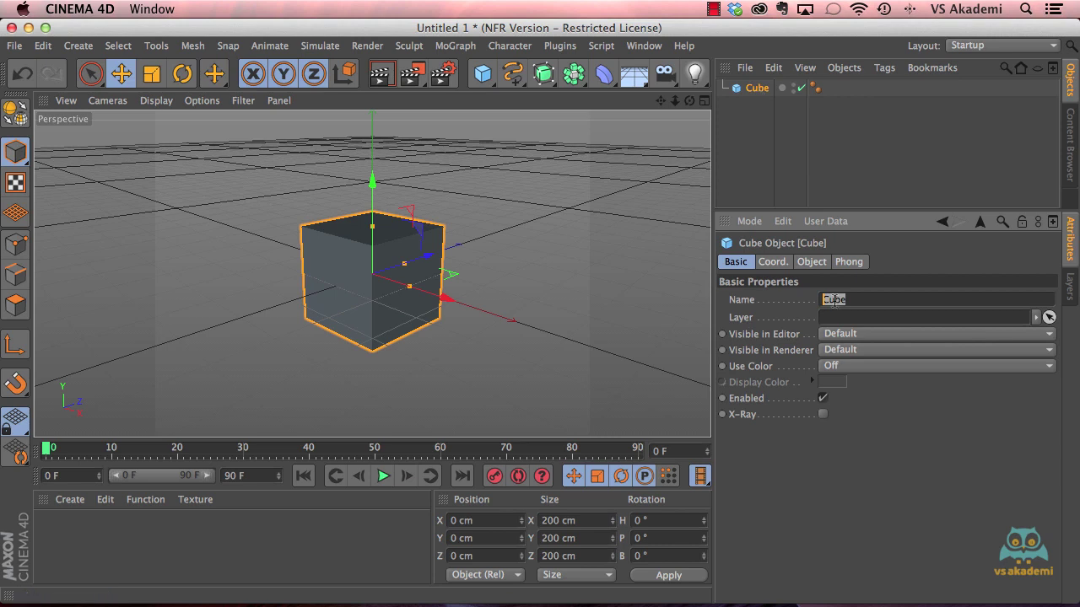
pyautogui.write('Kü')
pyautogui.write('r')
pyautogui.press('Return')
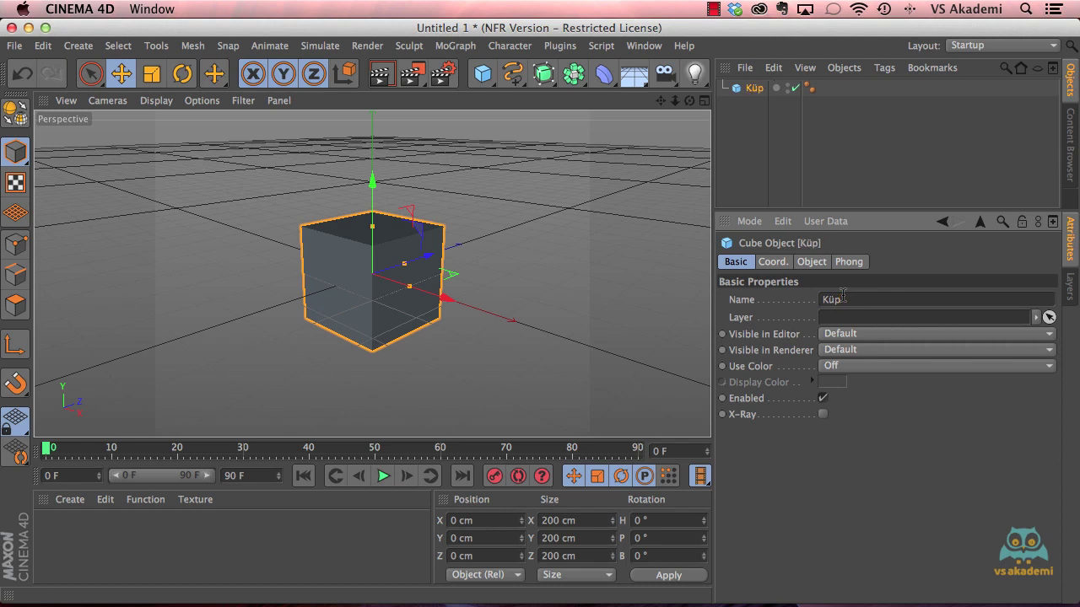
# Rename the Küp object back to Cube directly in the object list.
pyautogui.doubleClick(754, 89)
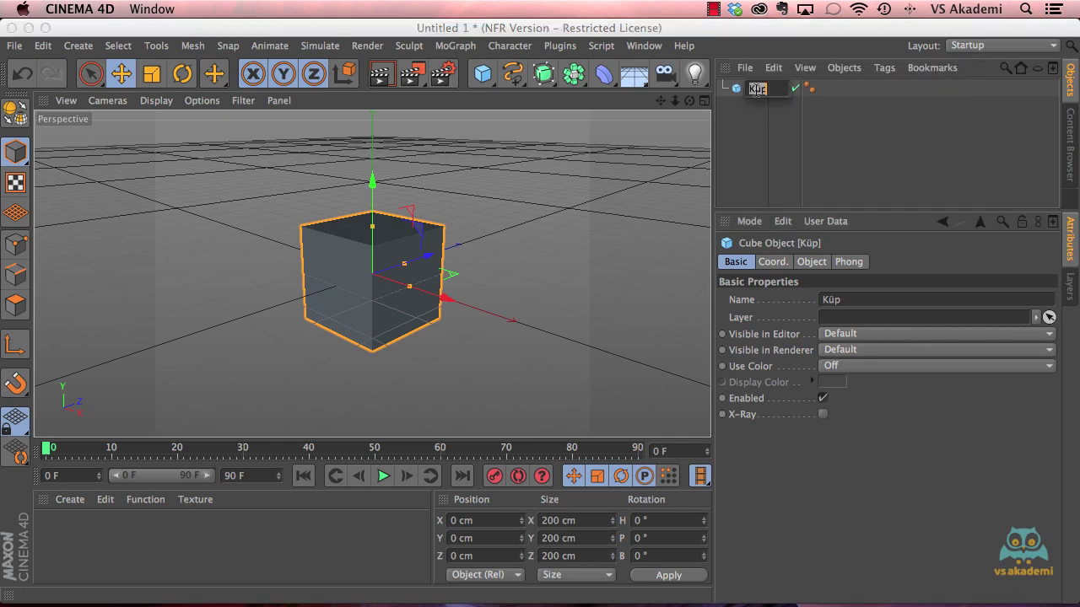
pyautogui.write('Ç')
pyautogui.write('ube')
pyautogui.press('Return')
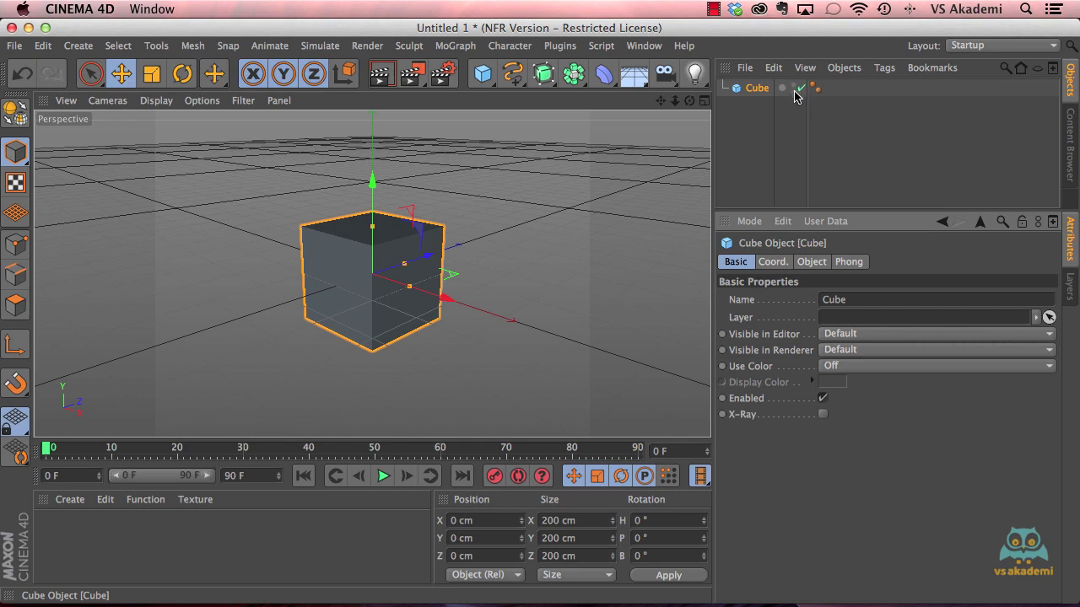
# Examine the cube's available options for visibility in the editor and in the renderer, without changing them.
pyautogui.click(820, 334)
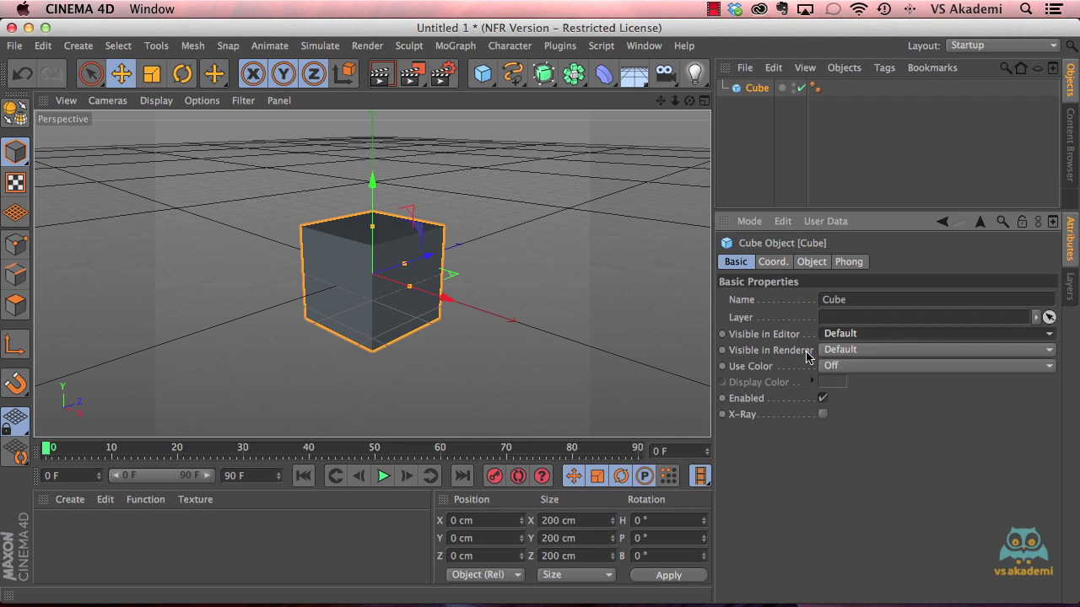
pyautogui.click(838, 350)
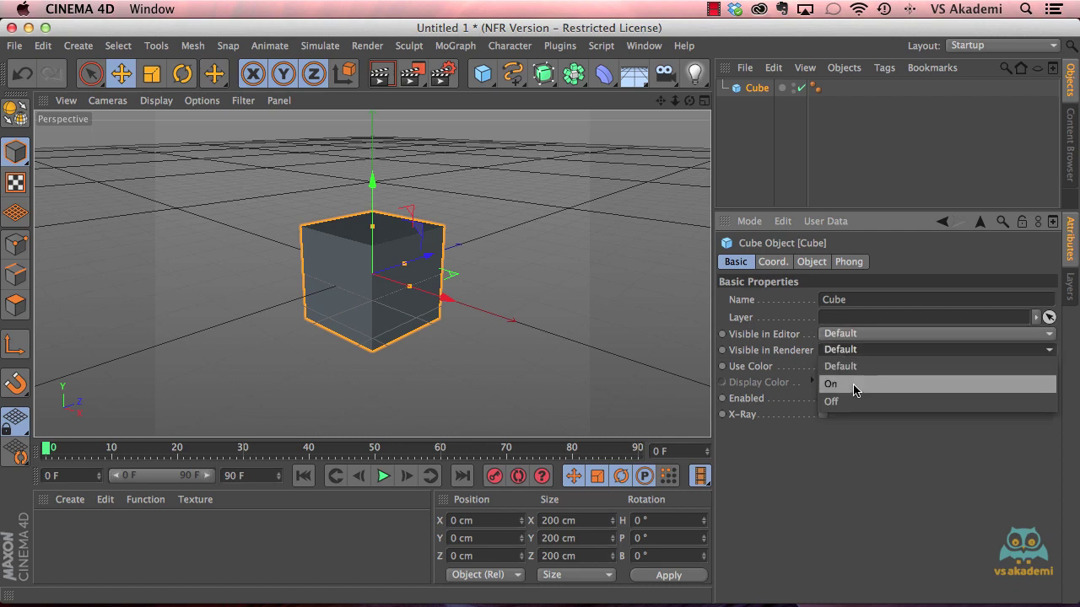
pyautogui.click(854, 421)
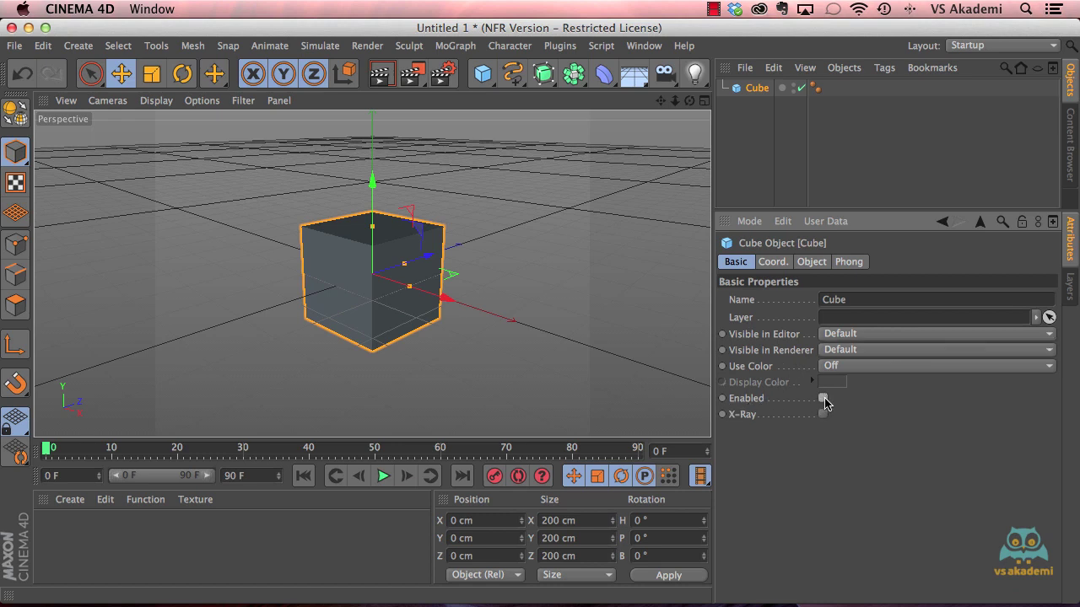
# Disable and re-enable the cube, first in its basic properties and again in the object list.
pyautogui.click(824, 399)
pyautogui.click(823, 398)
pyautogui.click(801, 89)
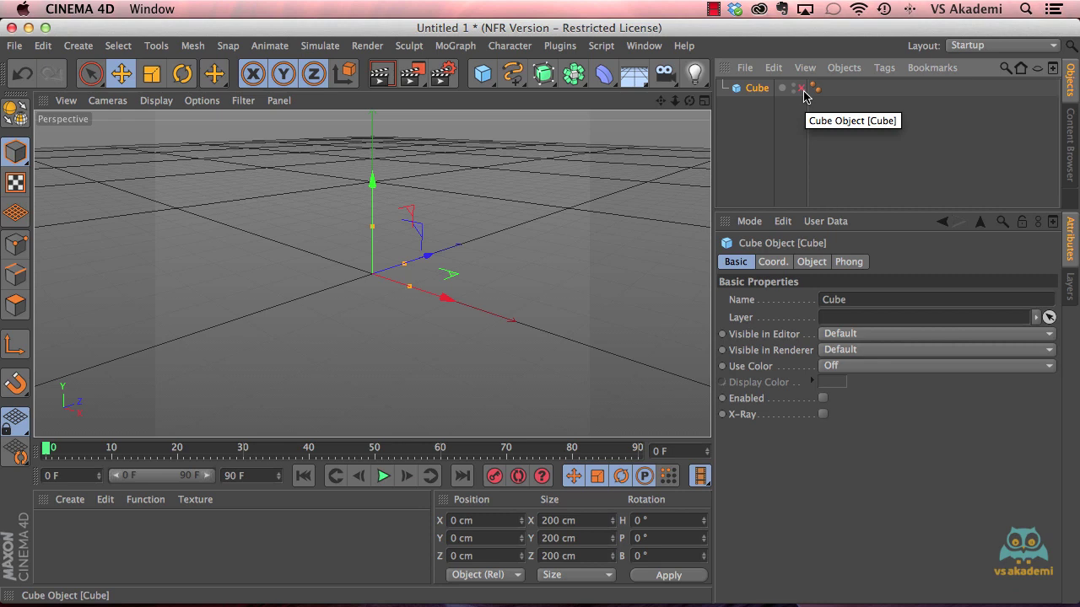
pyautogui.click(802, 89)
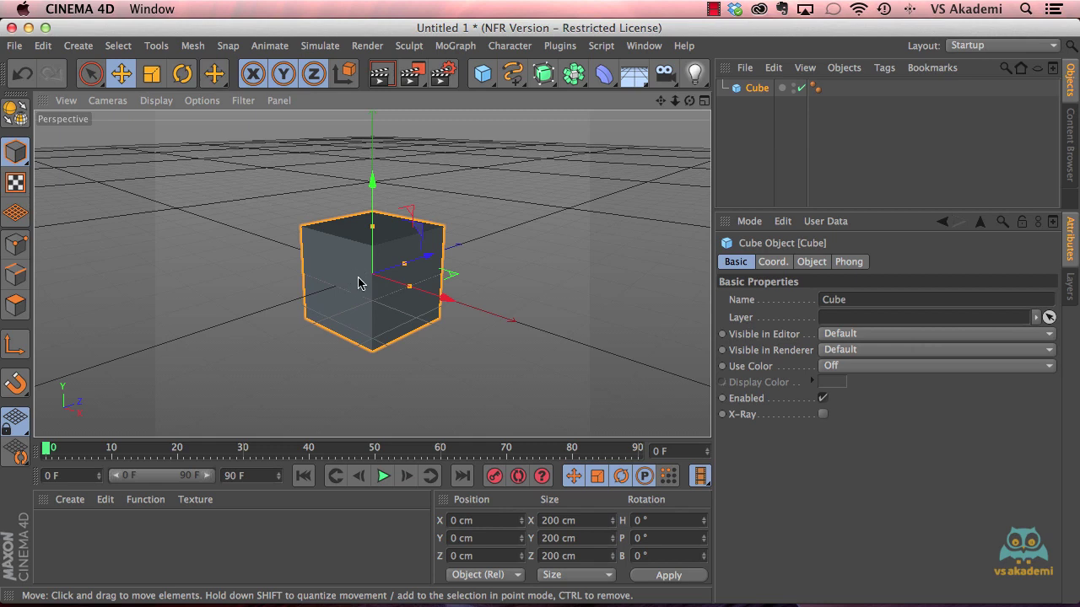
# Set the cube's Use Color option to On, rendering the view before and after the change.
pyautogui.click(381, 74)
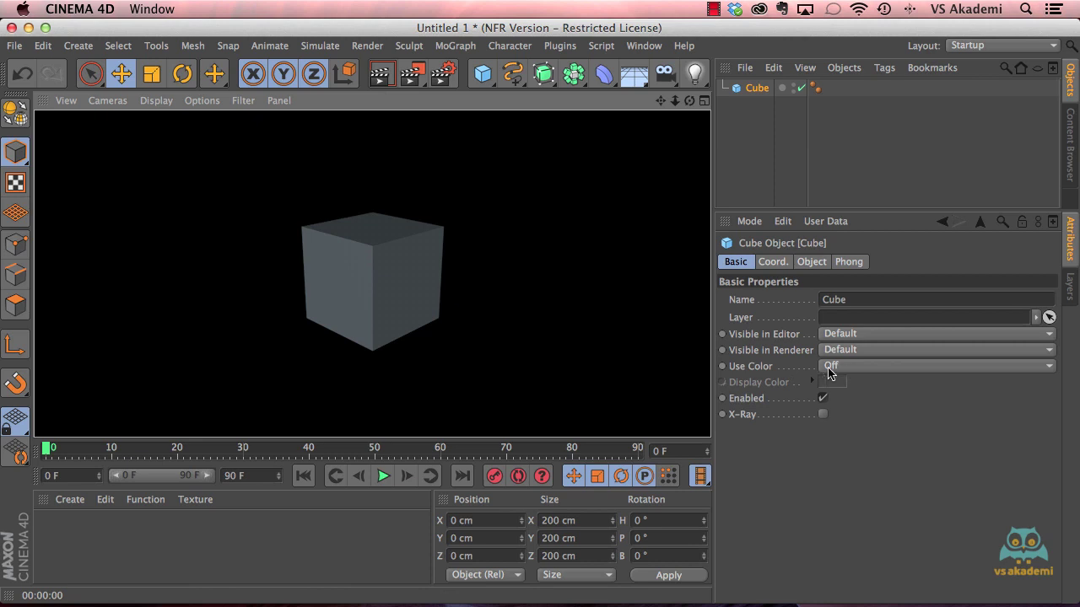
pyautogui.click(829, 369)
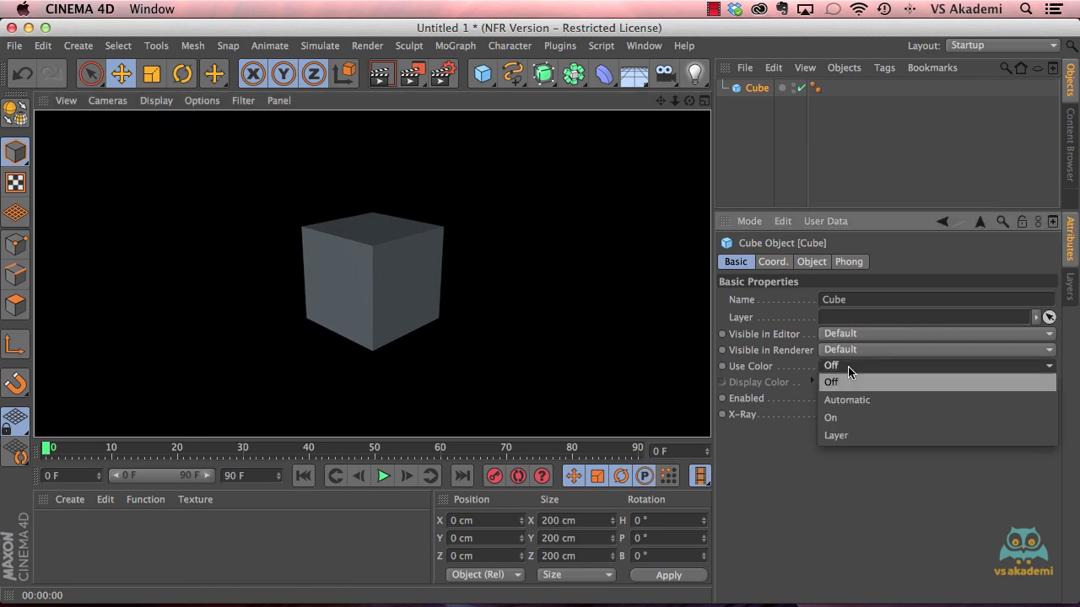
pyautogui.click(856, 419)
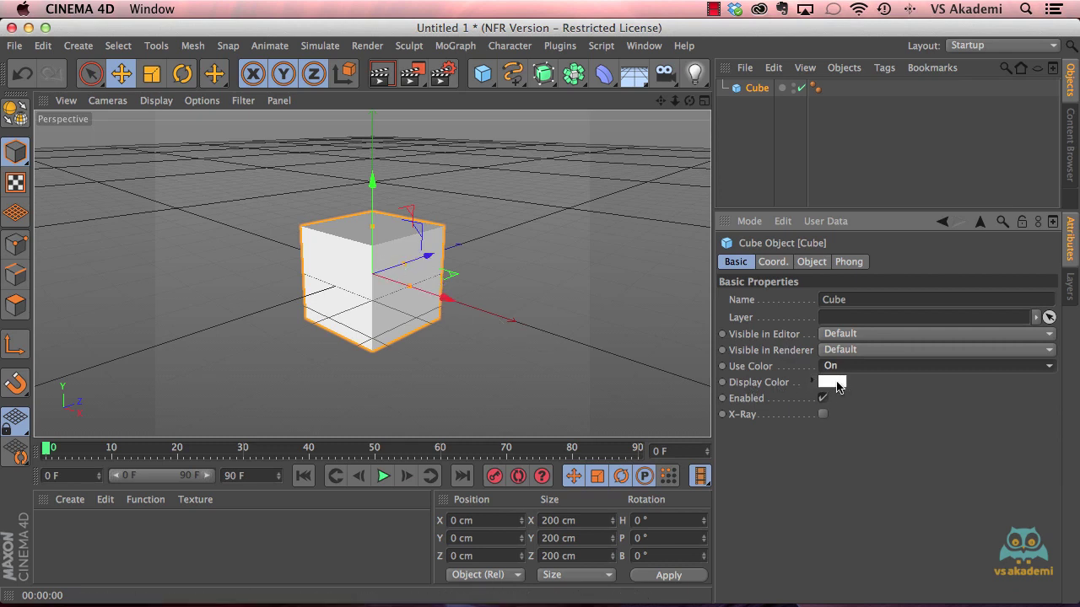
pyautogui.click(381, 74)
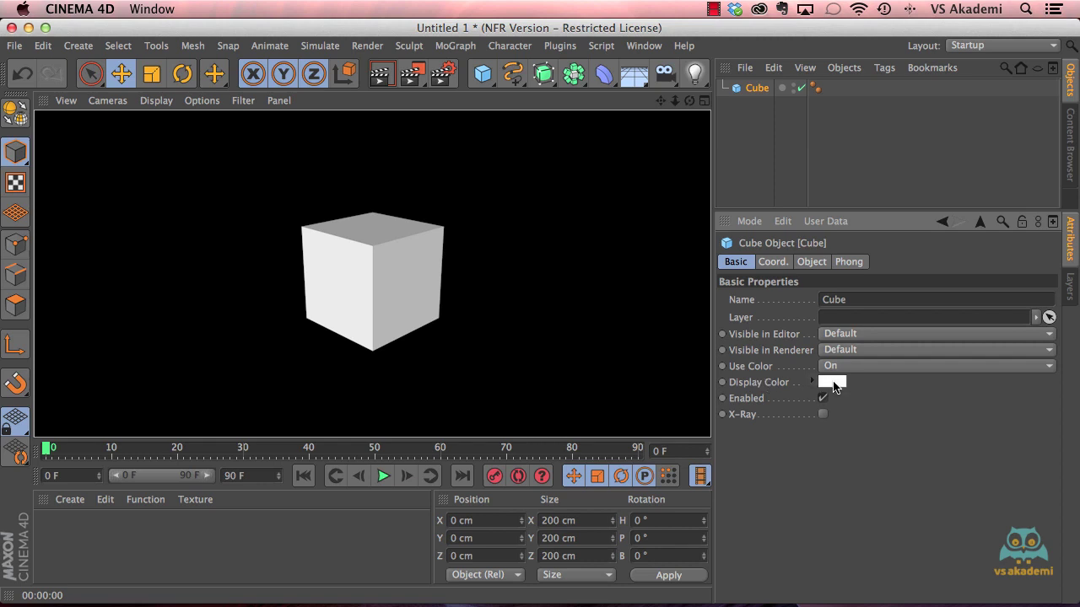
# Set the cube's display color to teal with hue 173° and RGB 43, 165, 151.
pyautogui.click(834, 385)
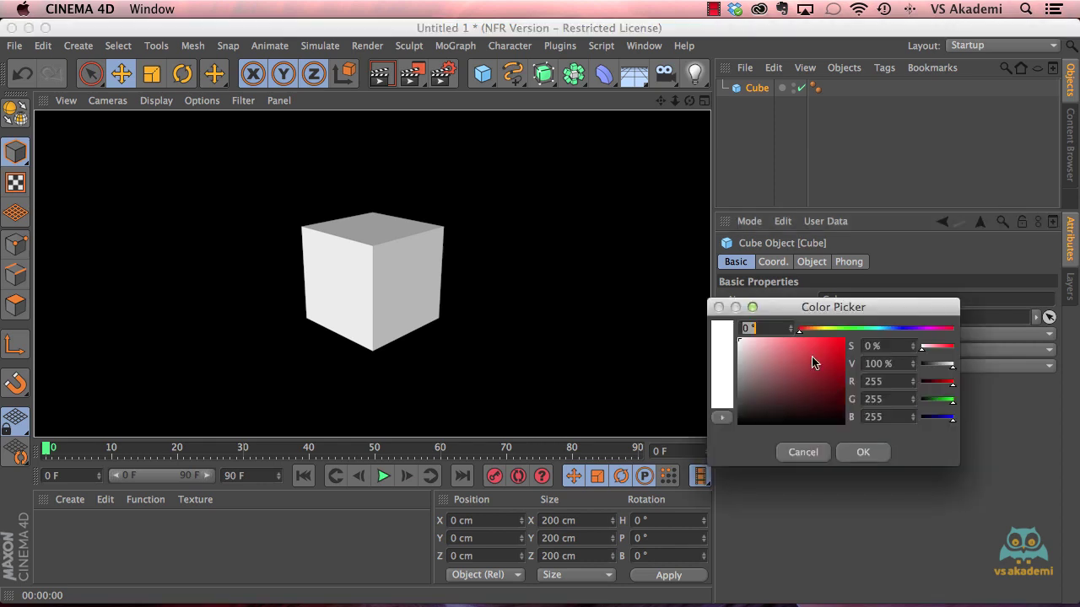
pyautogui.moveTo(833, 310); pyautogui.dragTo(893, 406)
pyautogui.click(871, 406)
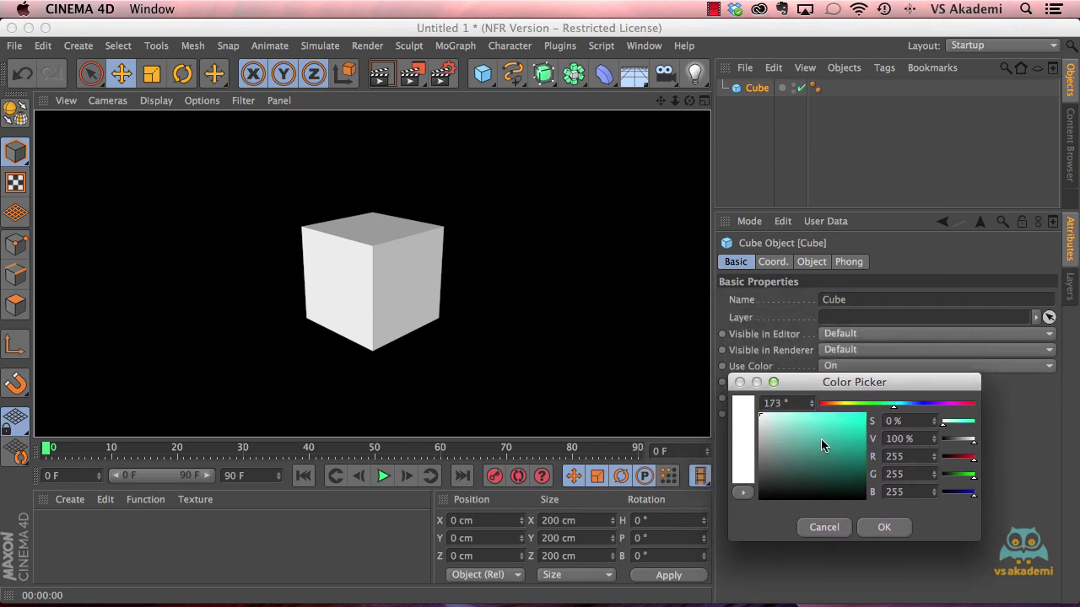
pyautogui.moveTo(821, 438)
pyautogui.mouseDown()
pyautogui.moveTo(849, 435)
pyautogui.moveTo(838, 444)
pyautogui.mouseUp()
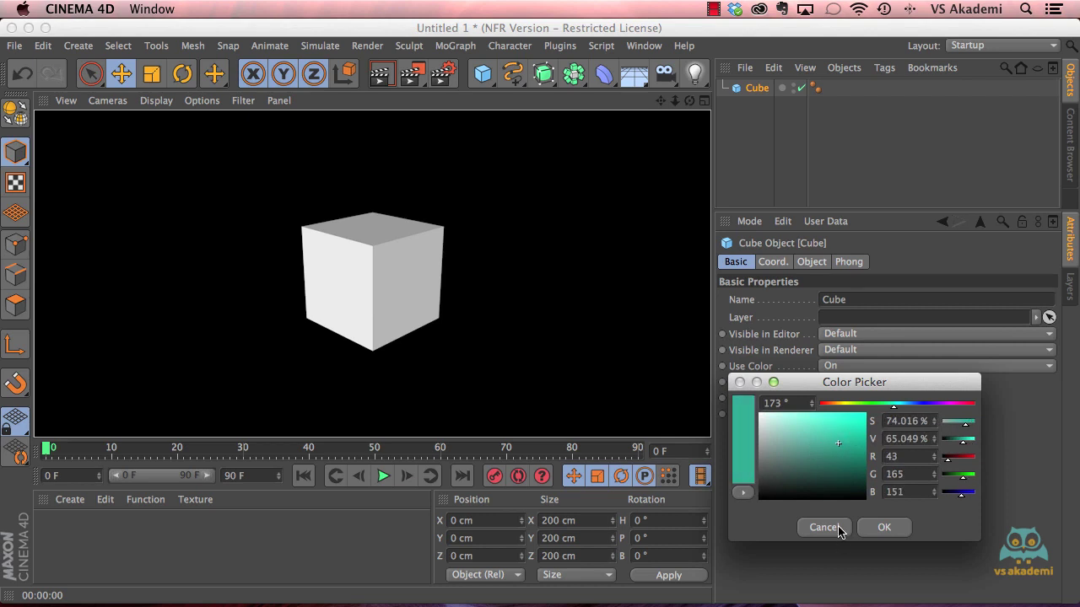
pyautogui.click(877, 532)
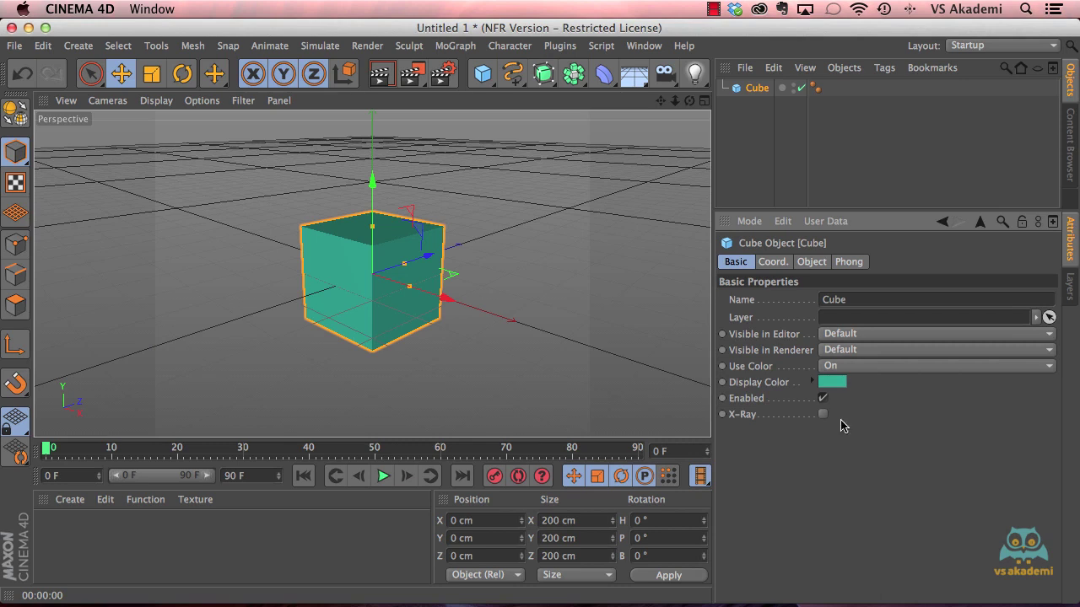
# Expand the Display Color setting to inspect its channels and color model options, and set Use Color to Off.
pyautogui.click(814, 385)
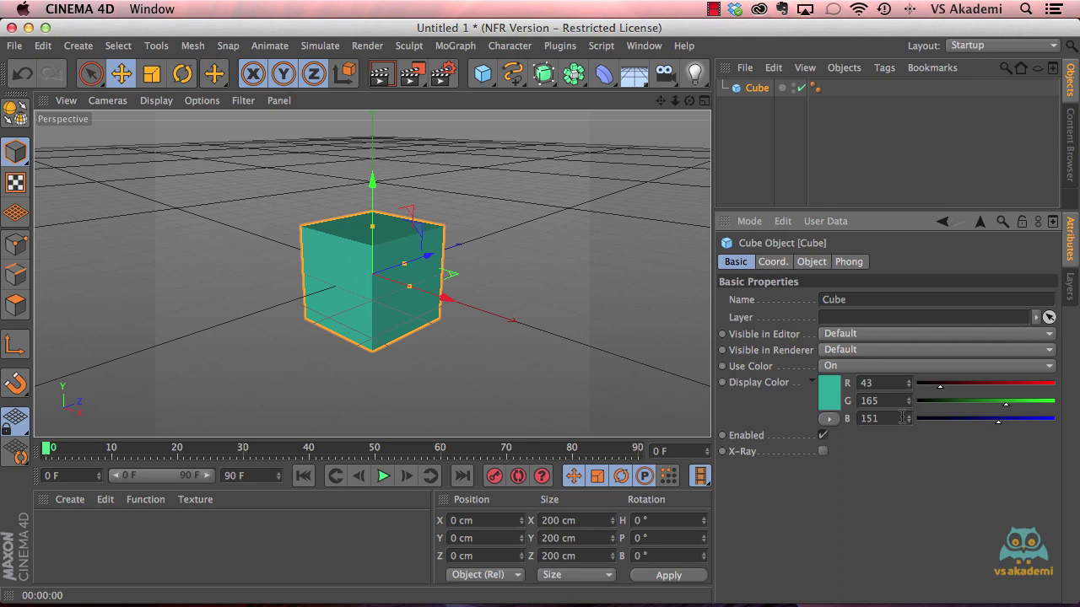
pyautogui.click(831, 420)
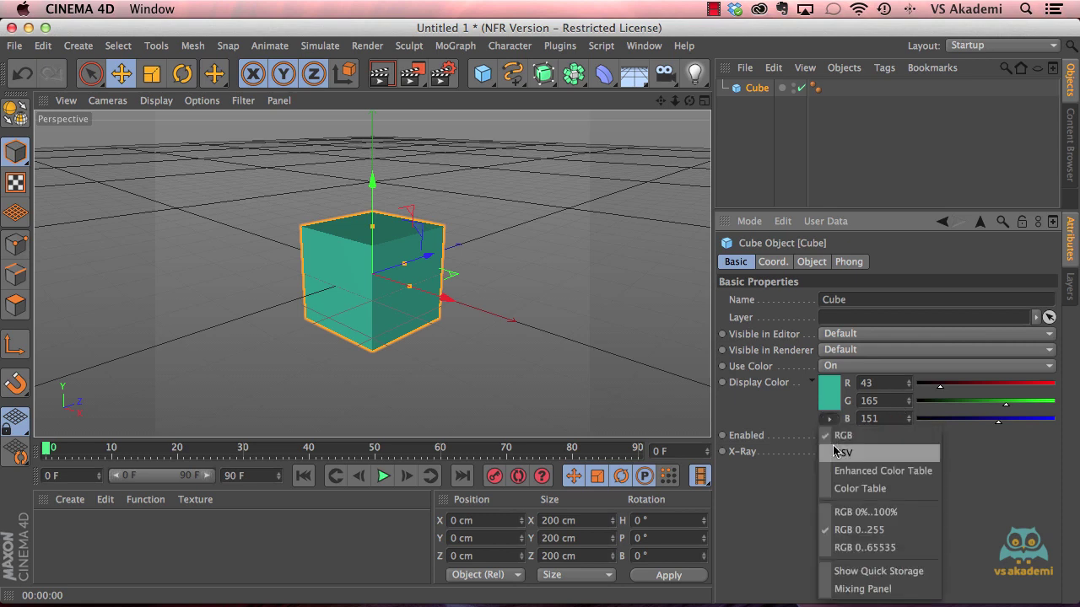
pyautogui.click(831, 422)
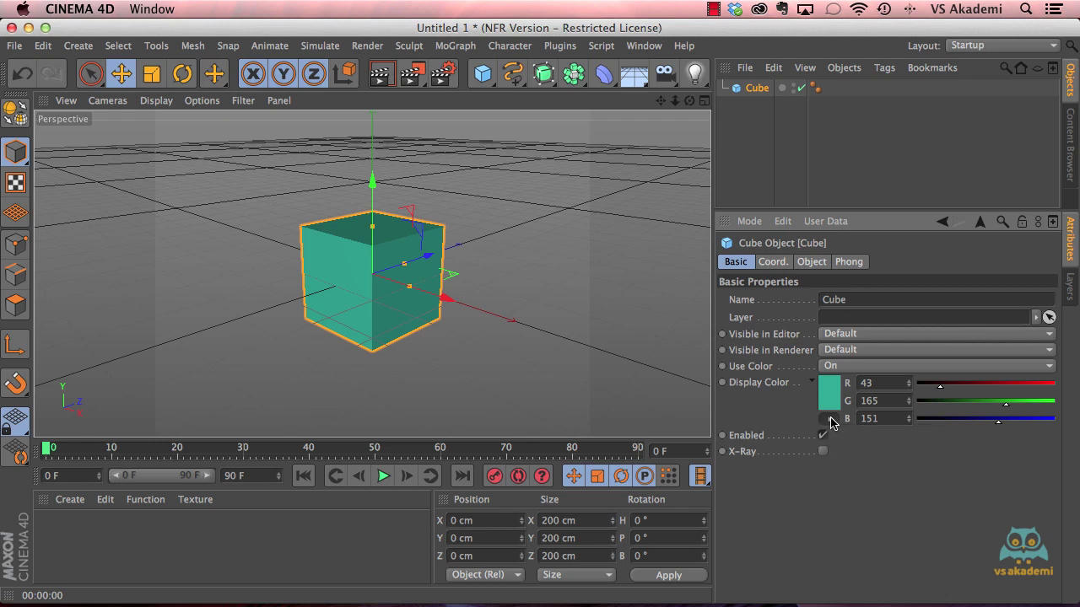
pyautogui.click(841, 366)
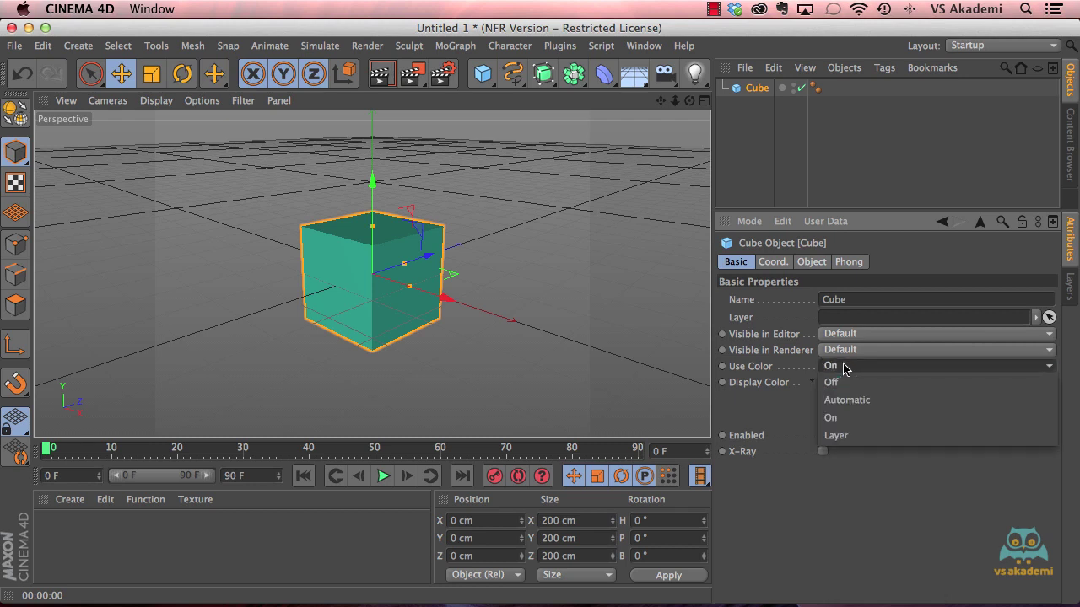
pyautogui.click(842, 385)
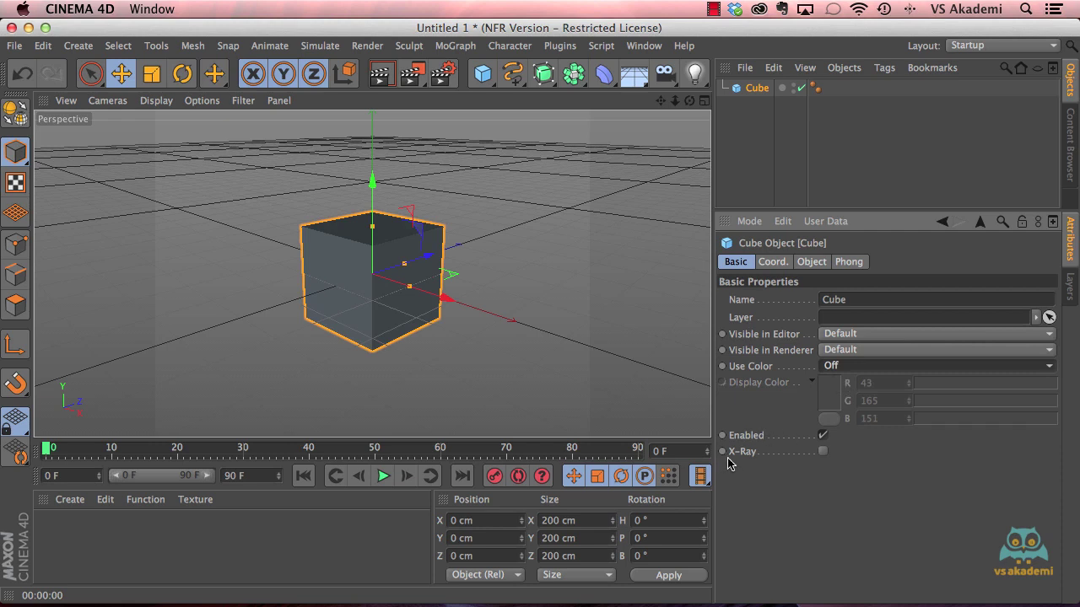
# Test the cube's X-Ray option with a render of the view and switch the option back off.
pyautogui.click(824, 453)
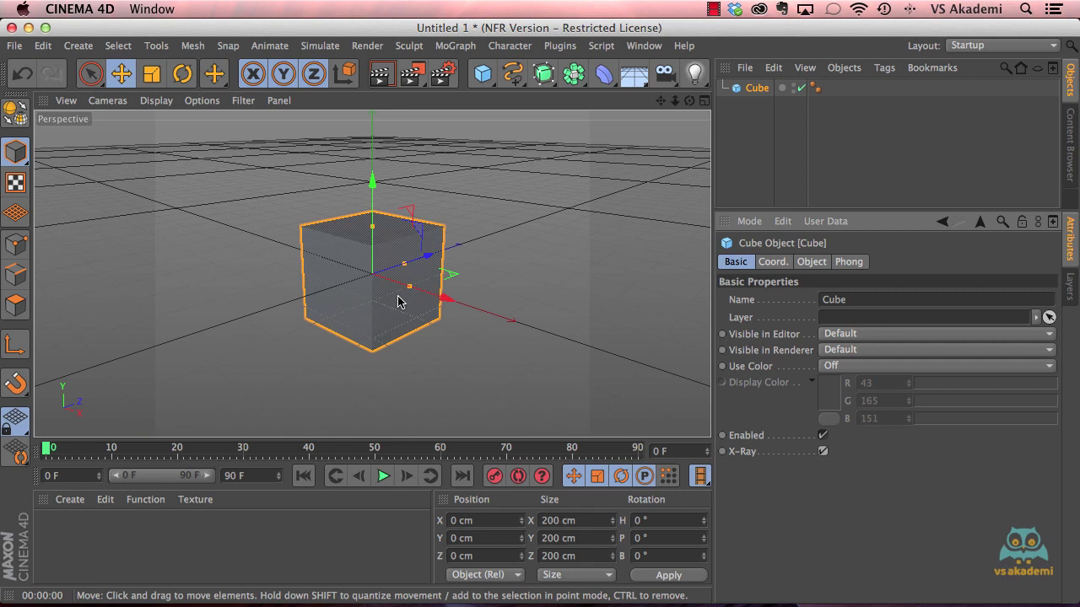
pyautogui.press('super+r')
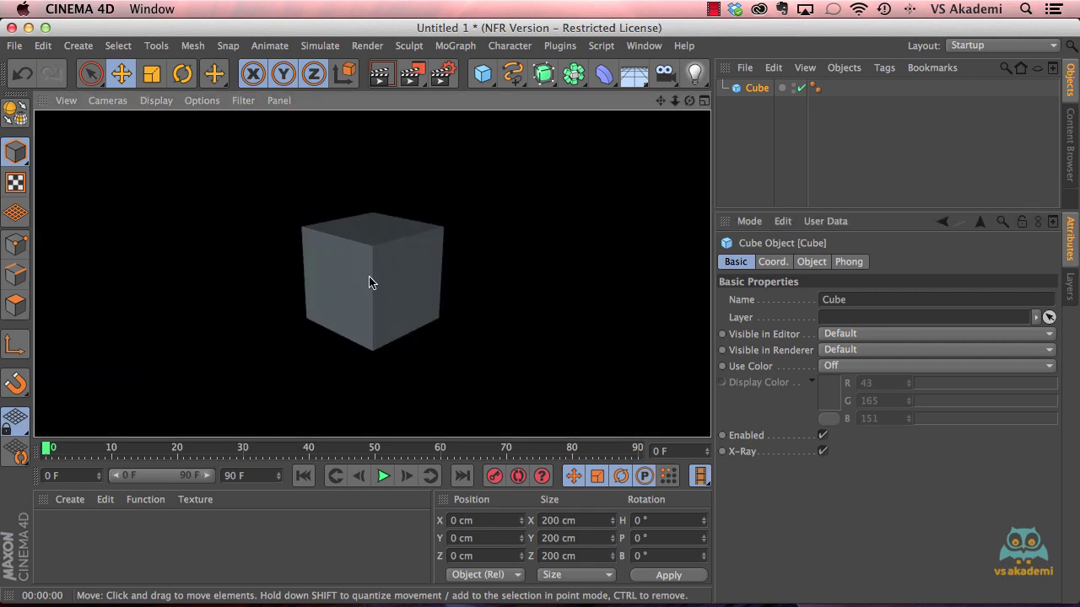
pyautogui.click(369, 282)
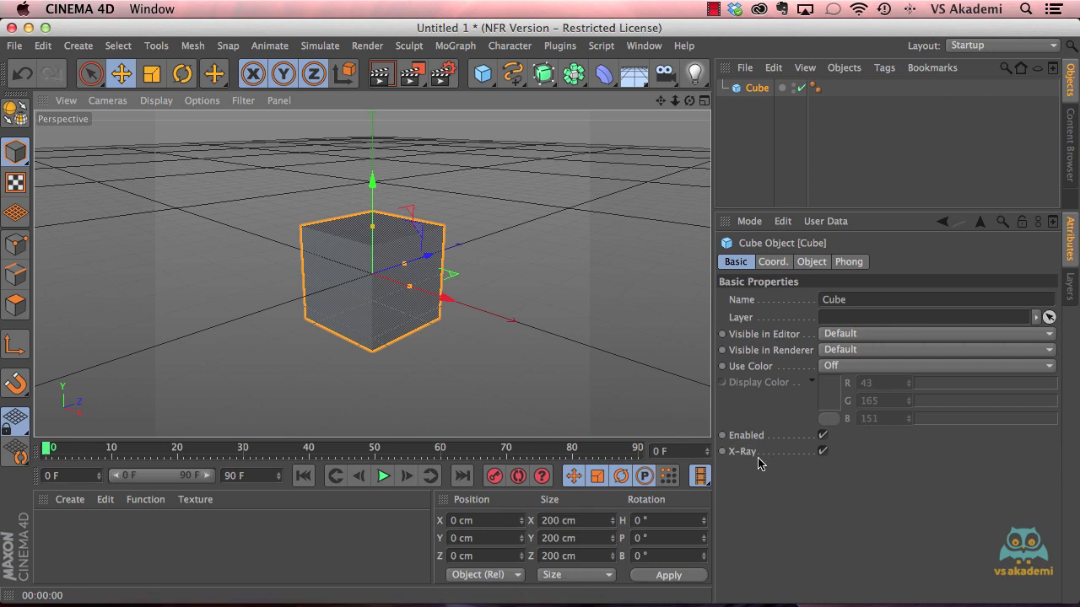
pyautogui.click(822, 452)
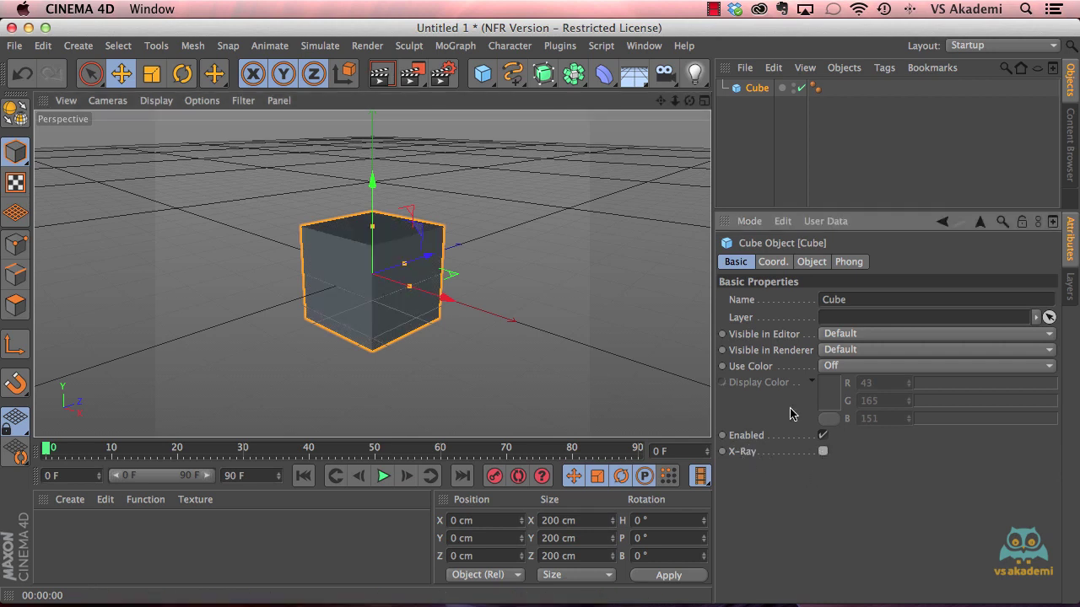
# Review the cube's coordinates and object properties, and set the viewport display to Gouraud Shading (Lines).
pyautogui.click(786, 264)
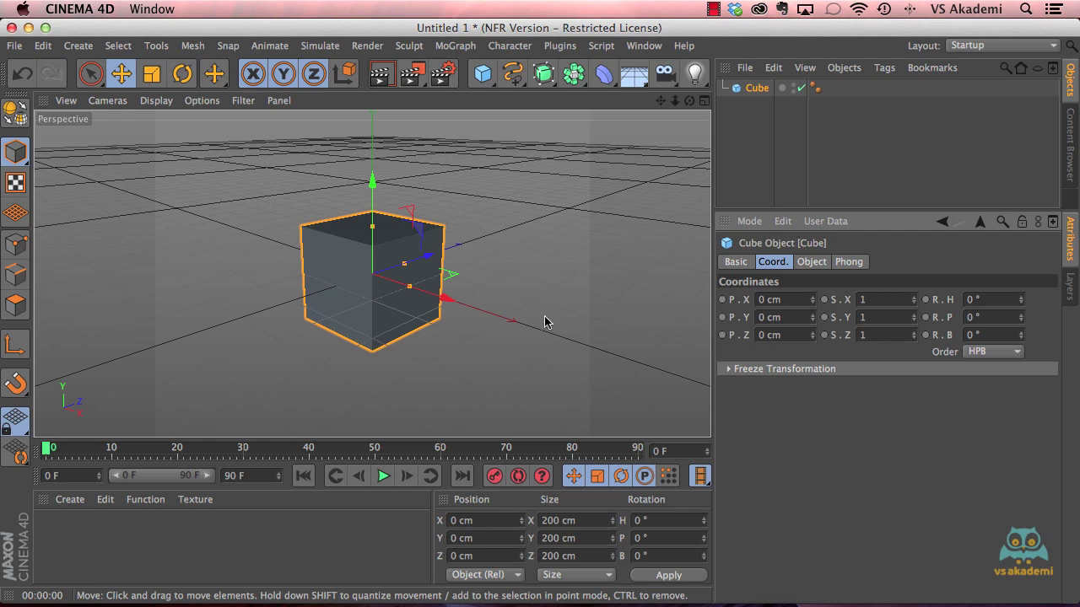
pyautogui.click(812, 263)
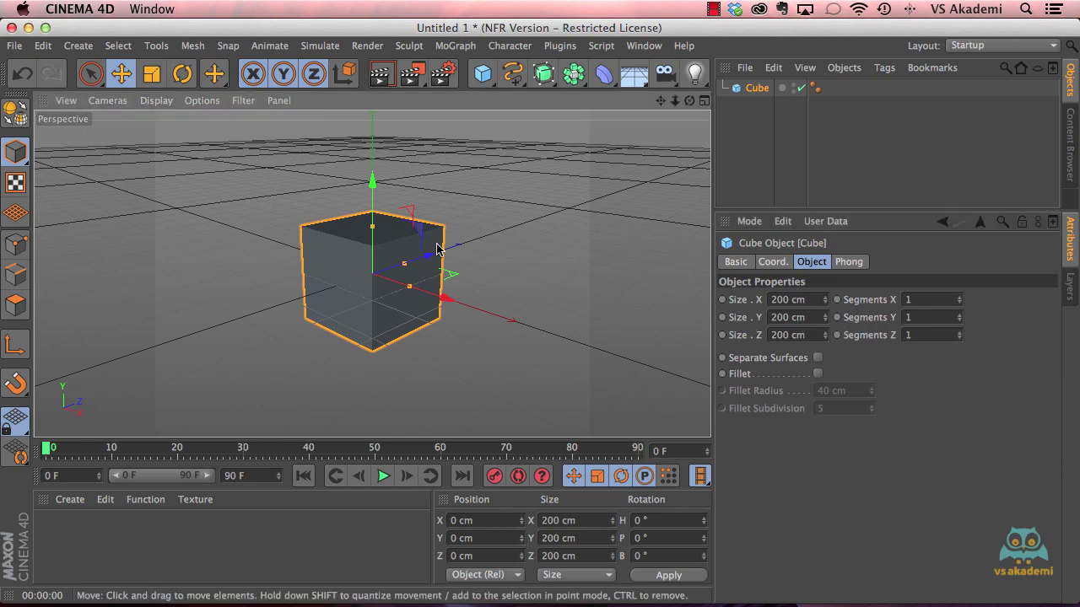
pyautogui.click(154, 101)
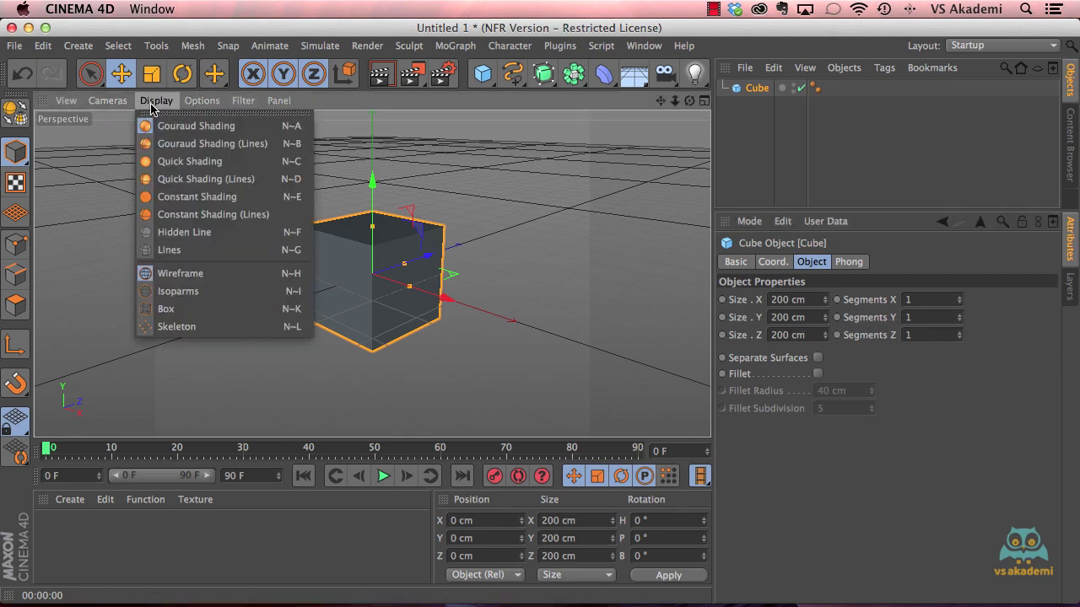
pyautogui.click(261, 149)
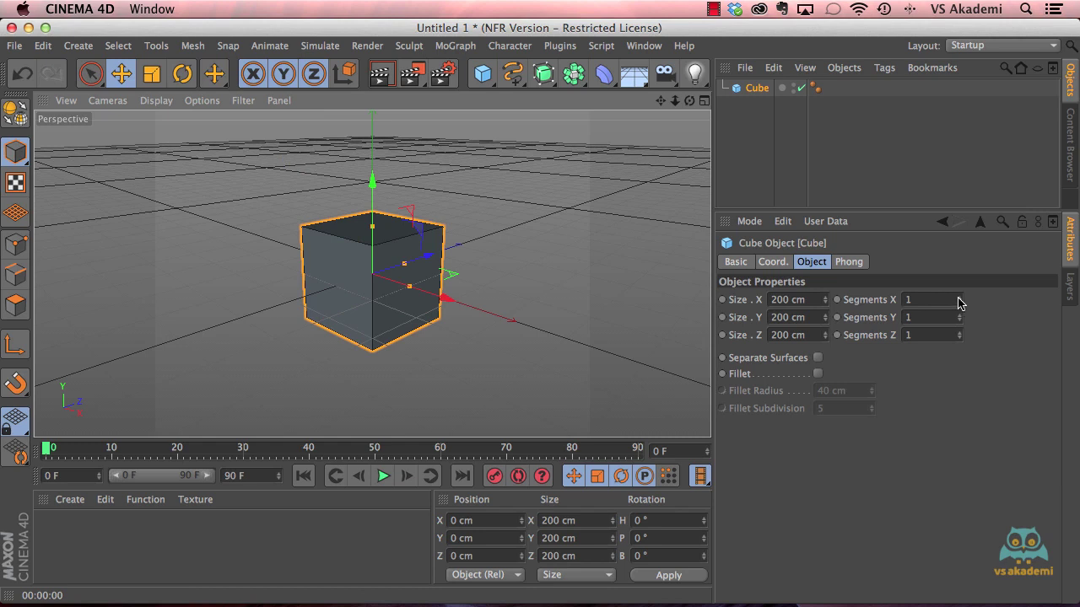
# Set the cube's segments to 6 along X and 4 along Y.
pyautogui.moveTo(959, 304); pyautogui.dragTo(959, 302)
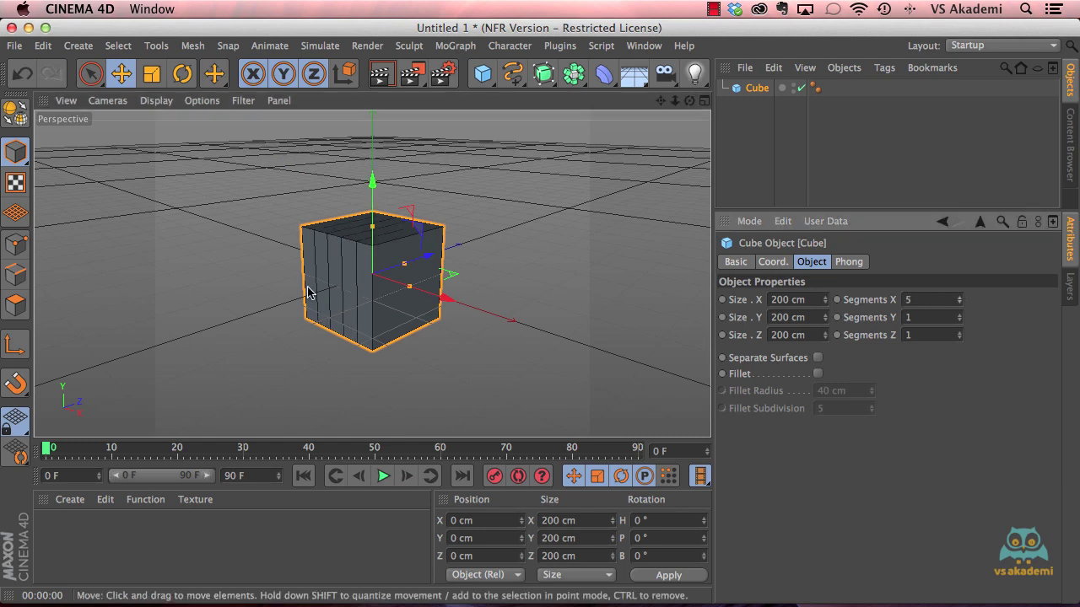
pyautogui.moveTo(958, 321); pyautogui.dragTo(959, 322)
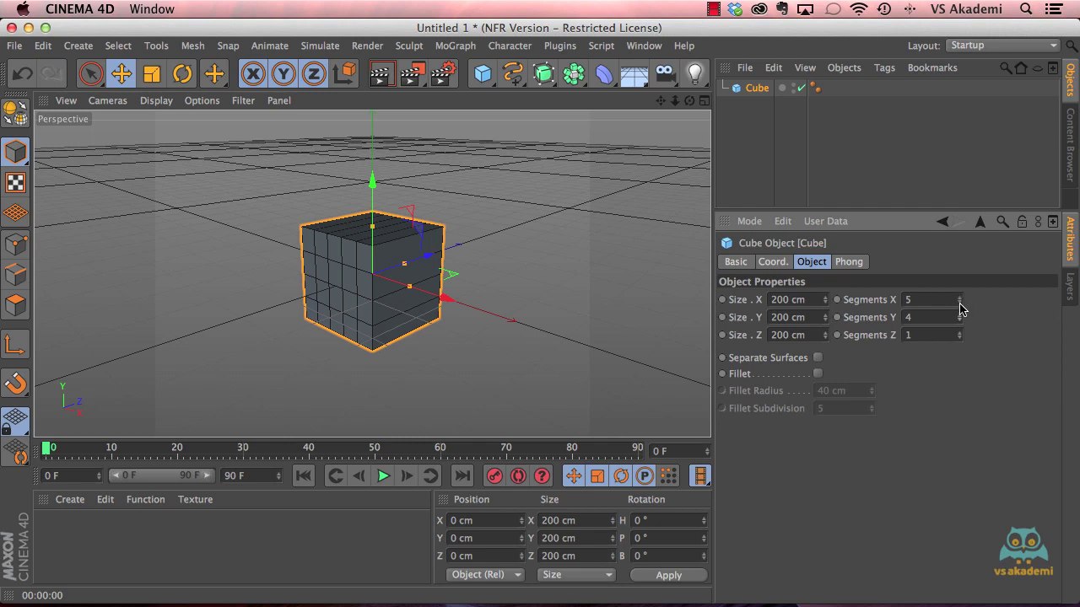
pyautogui.click(960, 298)
pyautogui.click(960, 297)
pyautogui.click(960, 297)
pyautogui.click(960, 303)
pyautogui.click(960, 303)
pyautogui.press('Tab')
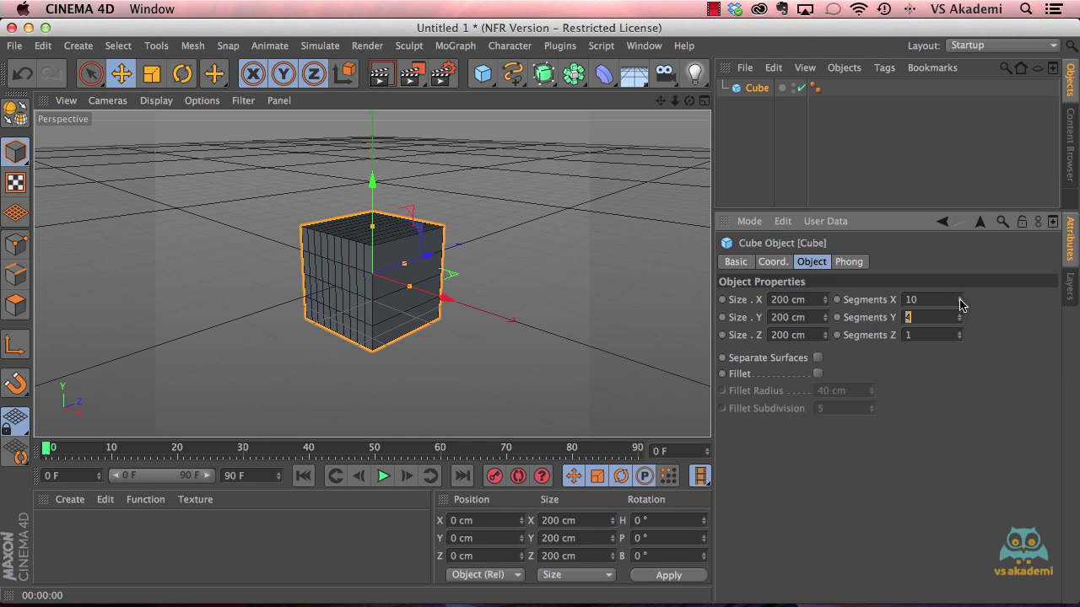
pyautogui.moveTo(959, 298)
pyautogui.mouseDown()
pyautogui.moveTo(996, 278)
pyautogui.moveTo(961, 303)
pyautogui.mouseUp()
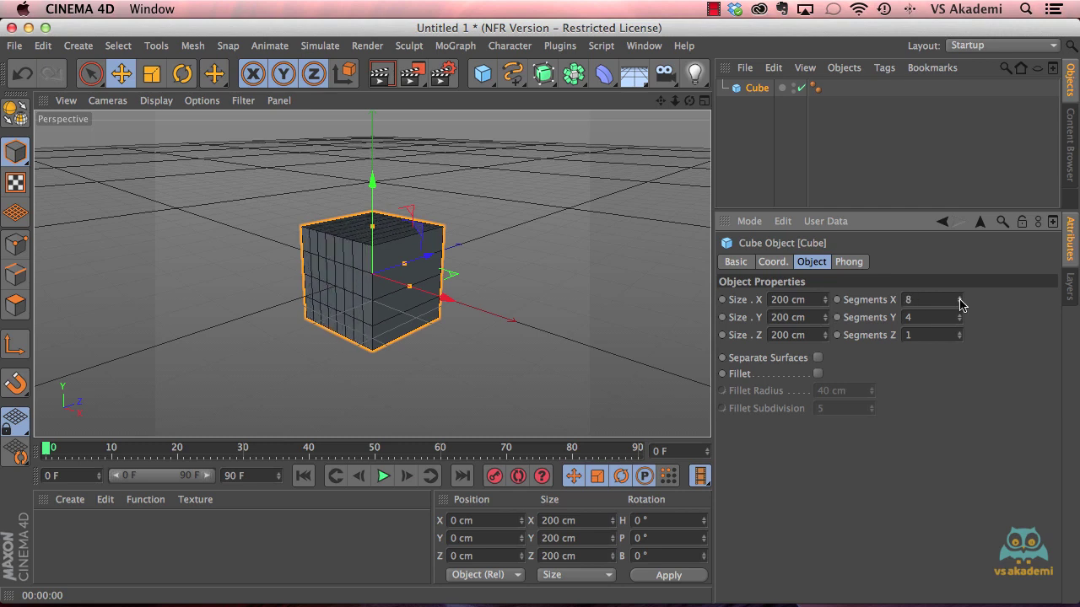
pyautogui.click(960, 303)
pyautogui.click(960, 303)
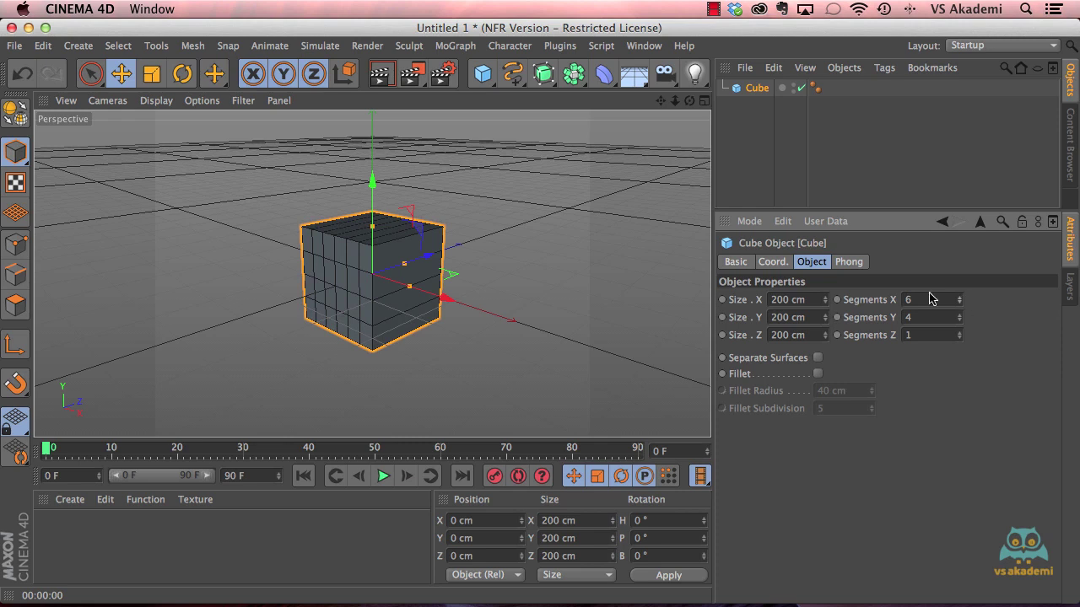
# Add a cylinder primitive and disable the cube so only the cylinder shows in the viewport.
pyautogui.click(483, 75)
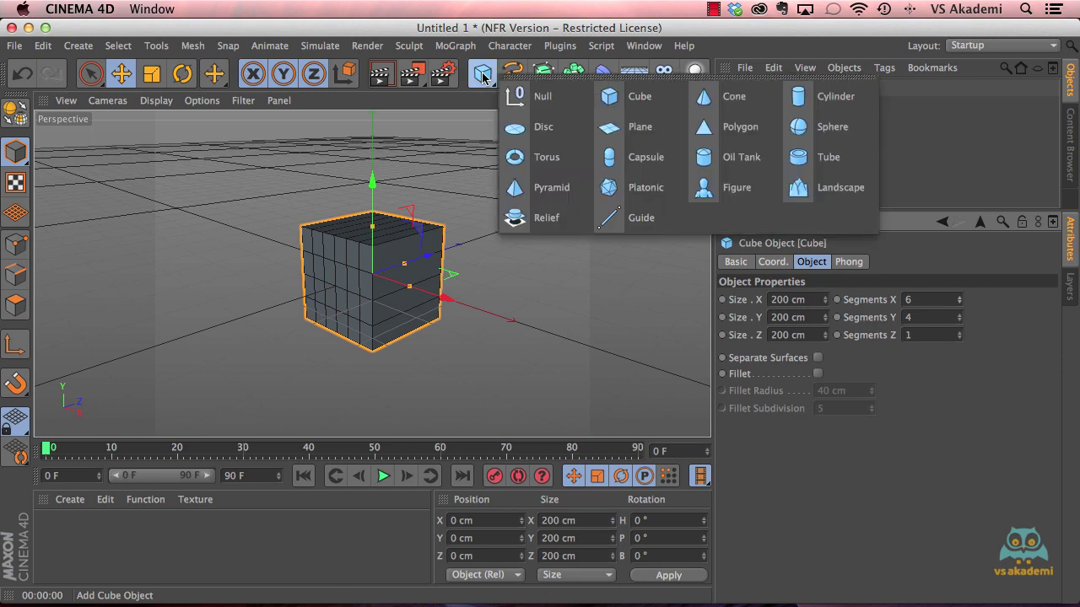
pyautogui.click(831, 97)
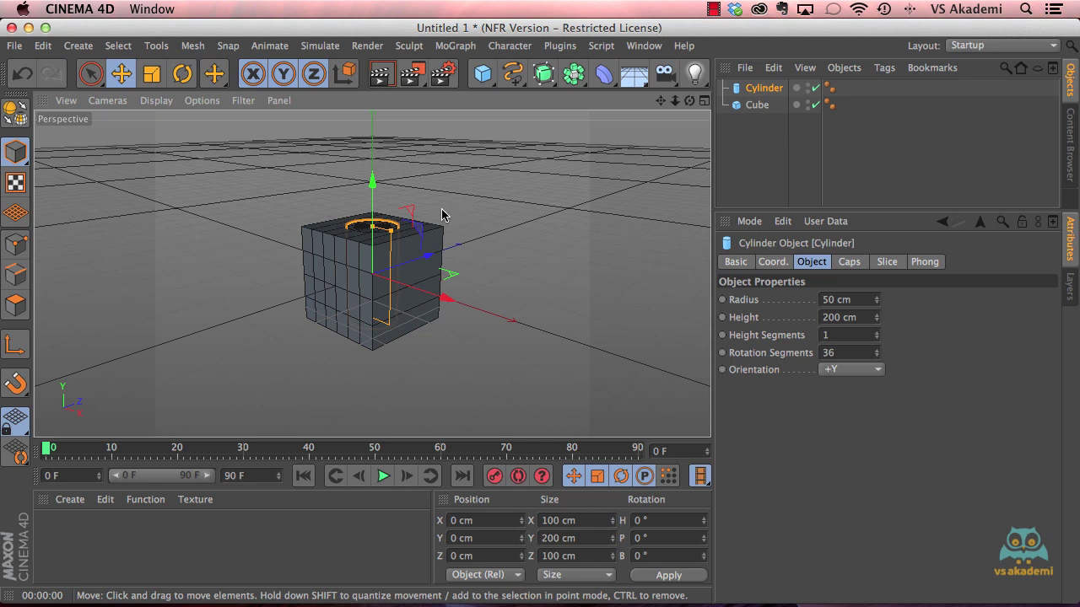
pyautogui.click(816, 105)
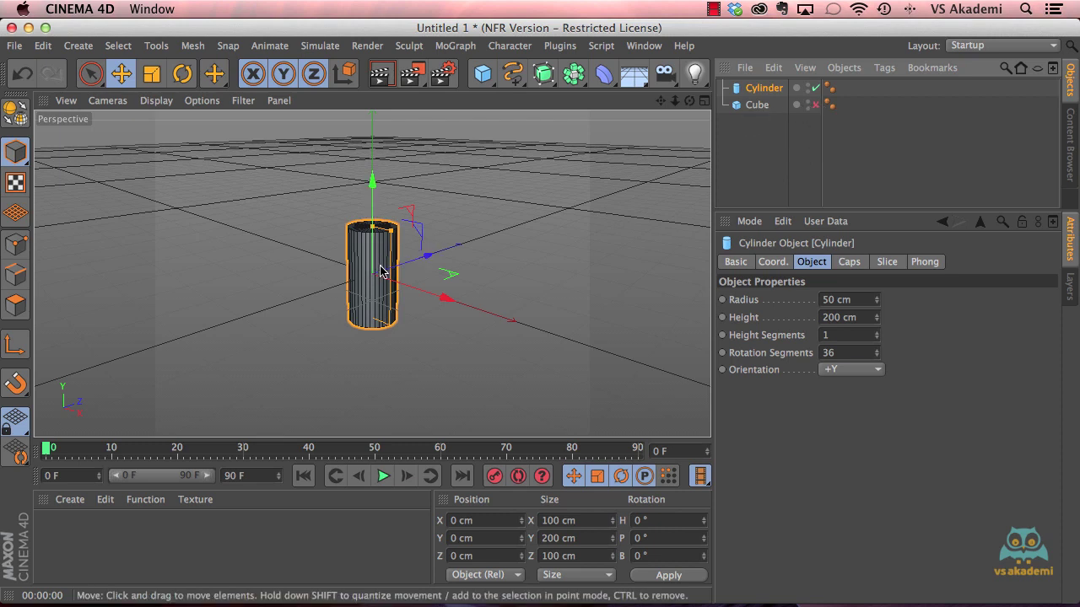
# Test the cylinder with its caps turned off, inspect the open ends from above, and turn the caps back on.
pyautogui.keyDown('alt'); pyautogui.moveTo(390, 255); pyautogui.dragTo(414, 322); pyautogui.keyUp('alt')
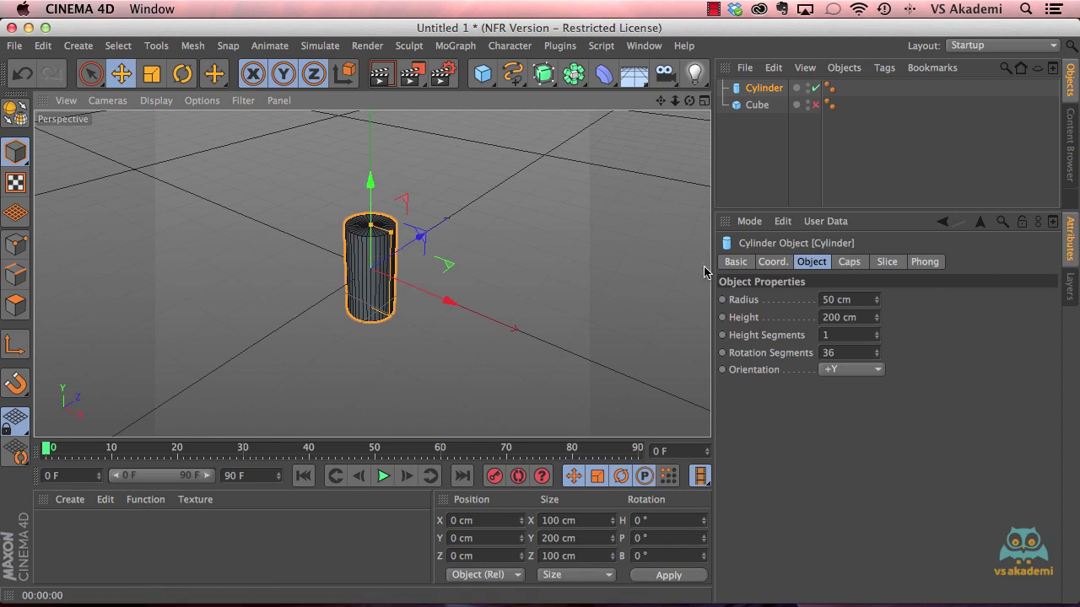
pyautogui.click(848, 263)
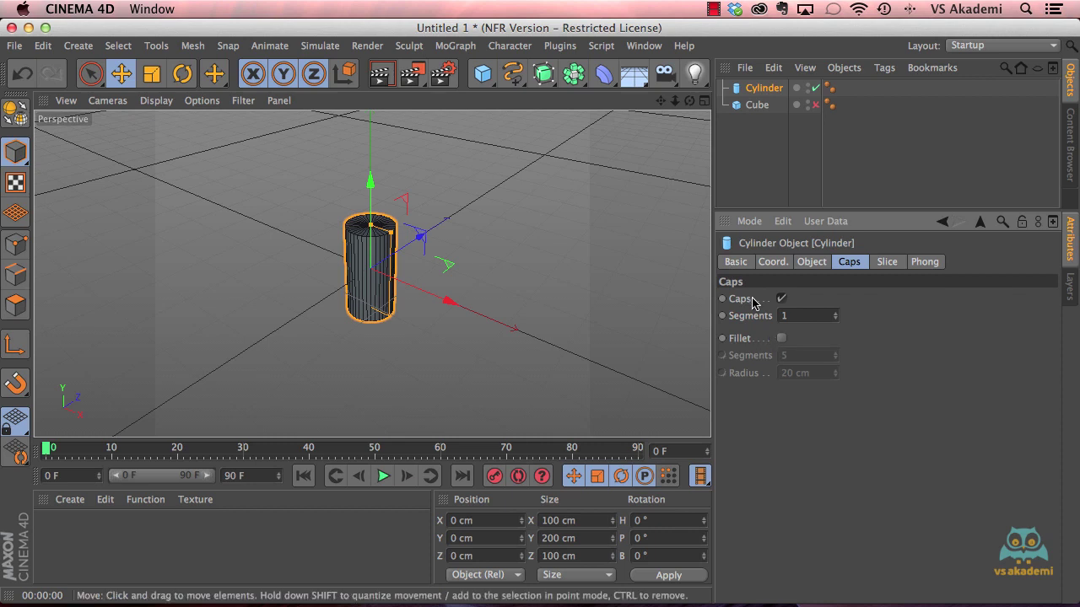
pyautogui.click(782, 299)
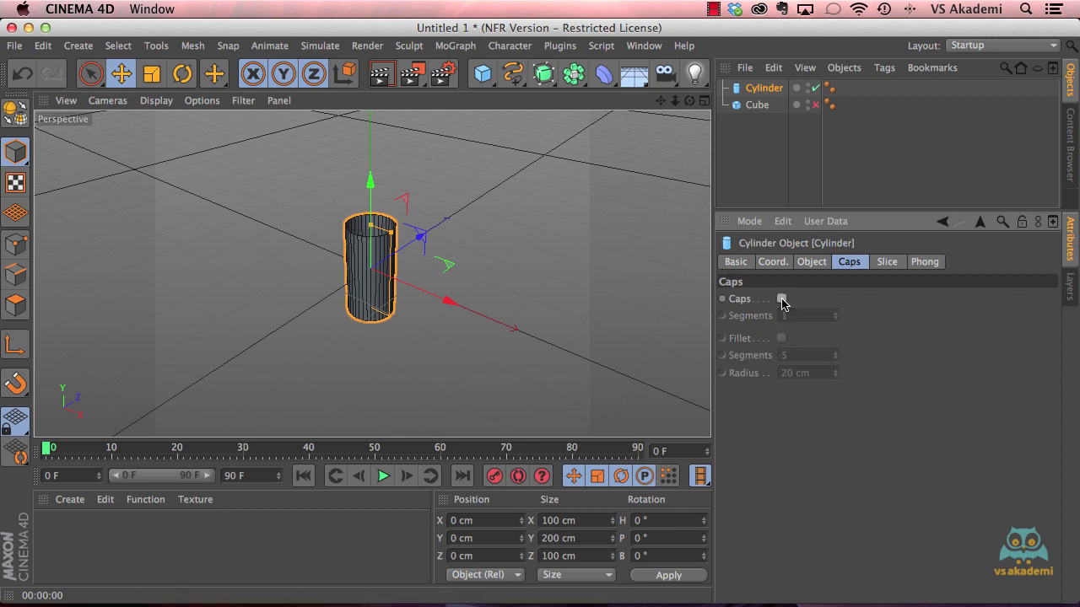
pyautogui.keyDown('alt'); pyautogui.moveTo(549, 202); pyautogui.dragTo(531, 324); pyautogui.keyUp('alt')
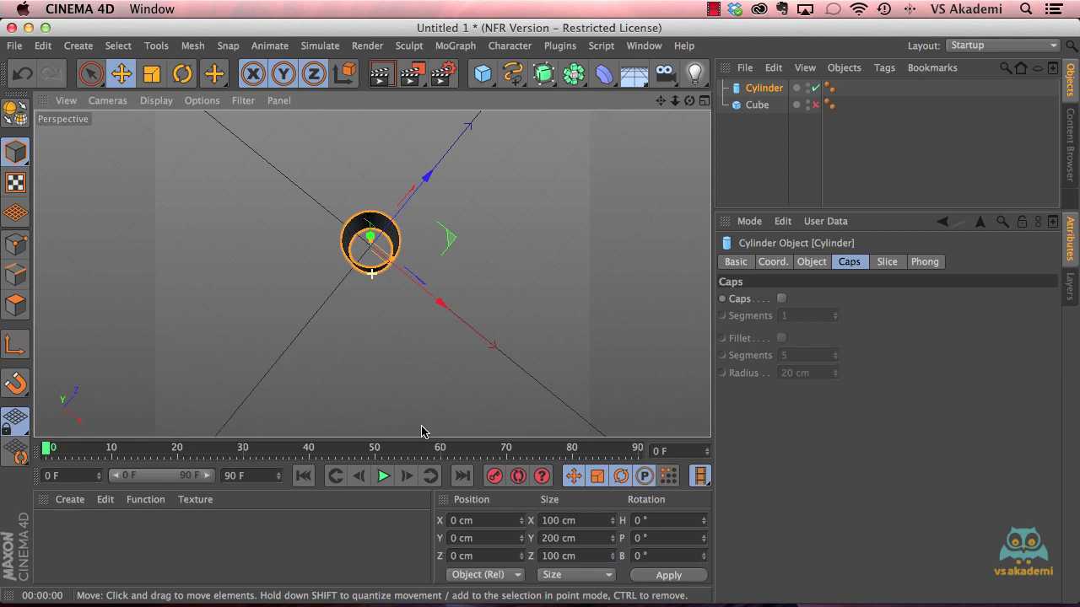
pyautogui.keyDown('alt'); pyautogui.moveTo(422, 431); pyautogui.dragTo(451, 305); pyautogui.keyUp('alt')
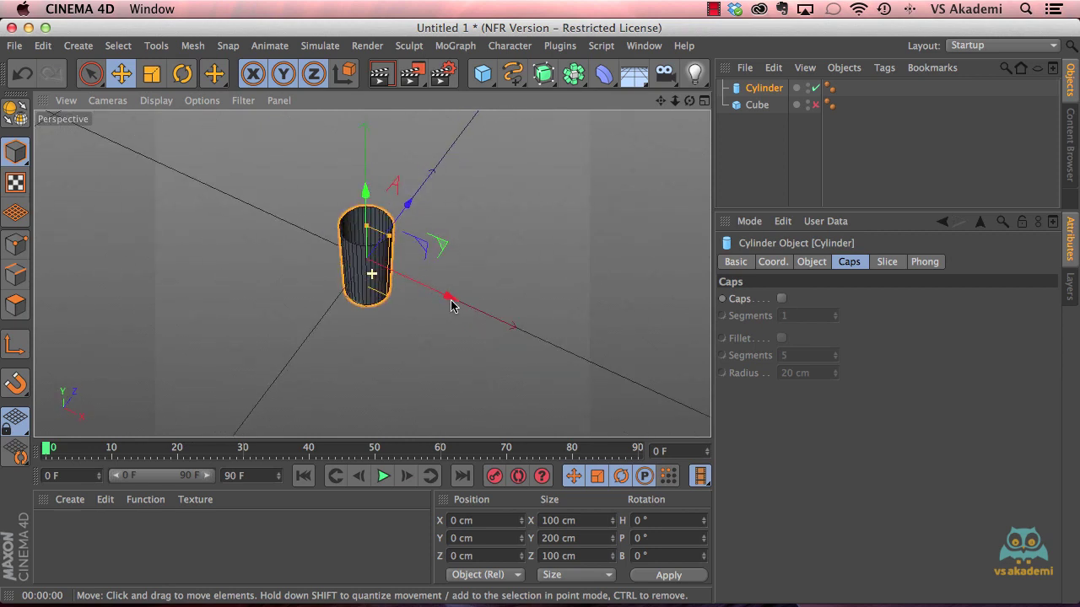
pyautogui.click(781, 298)
# Enable the fillet on the cylinder's caps with a radius of 2 cm and 2 segments.
pyautogui.scroll(6, 363, 236)
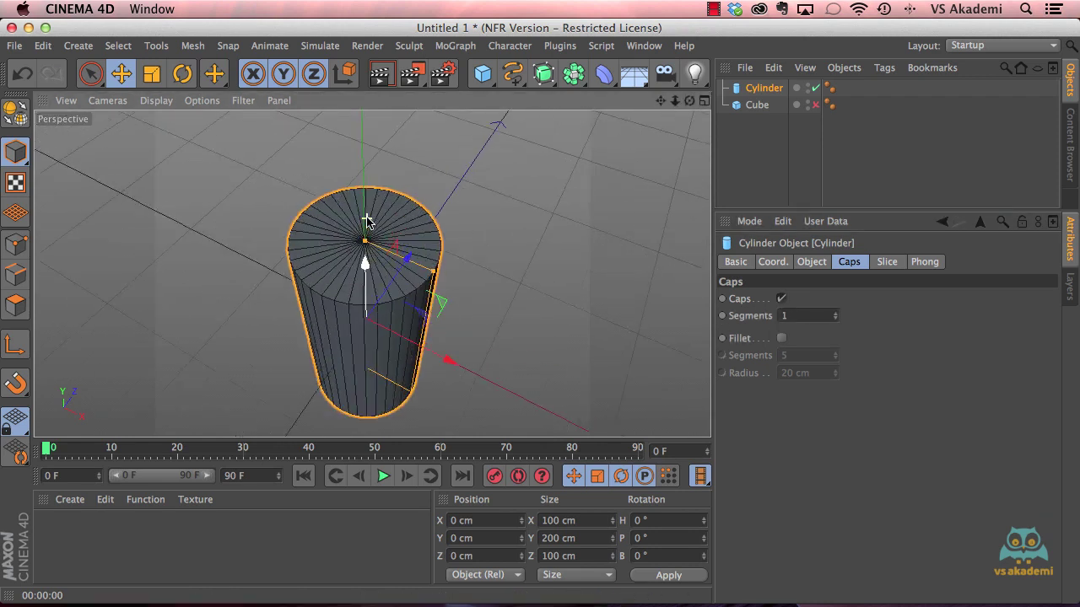
pyautogui.keyDown('alt'); pyautogui.moveTo(399, 360); pyautogui.dragTo(402, 320); pyautogui.keyUp('alt')
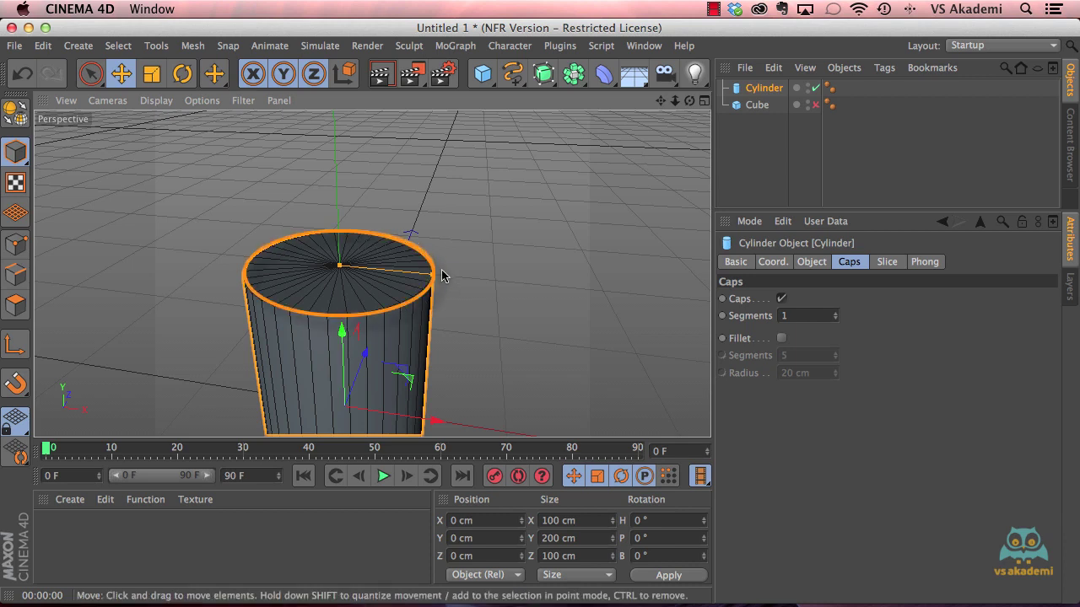
pyautogui.scroll(10, 350, 323)
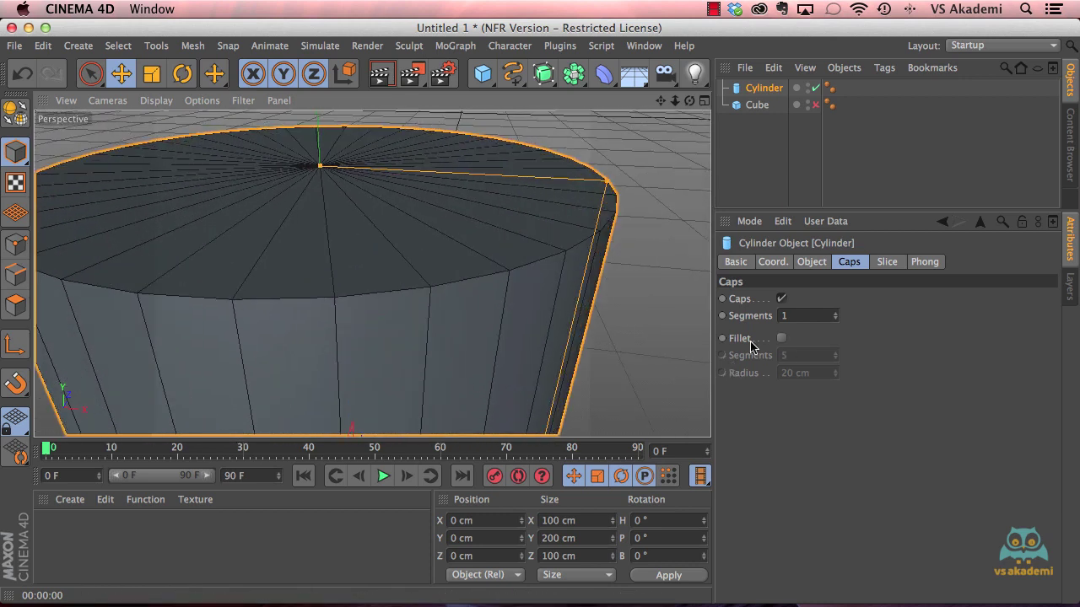
pyautogui.click(782, 338)
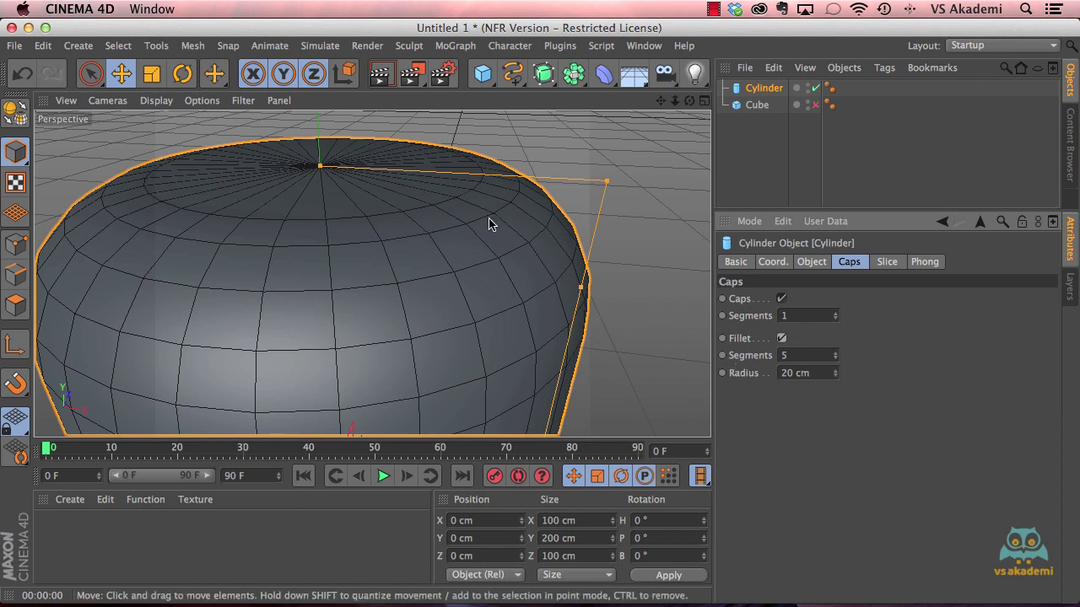
pyautogui.moveTo(835, 377); pyautogui.dragTo(835, 393)
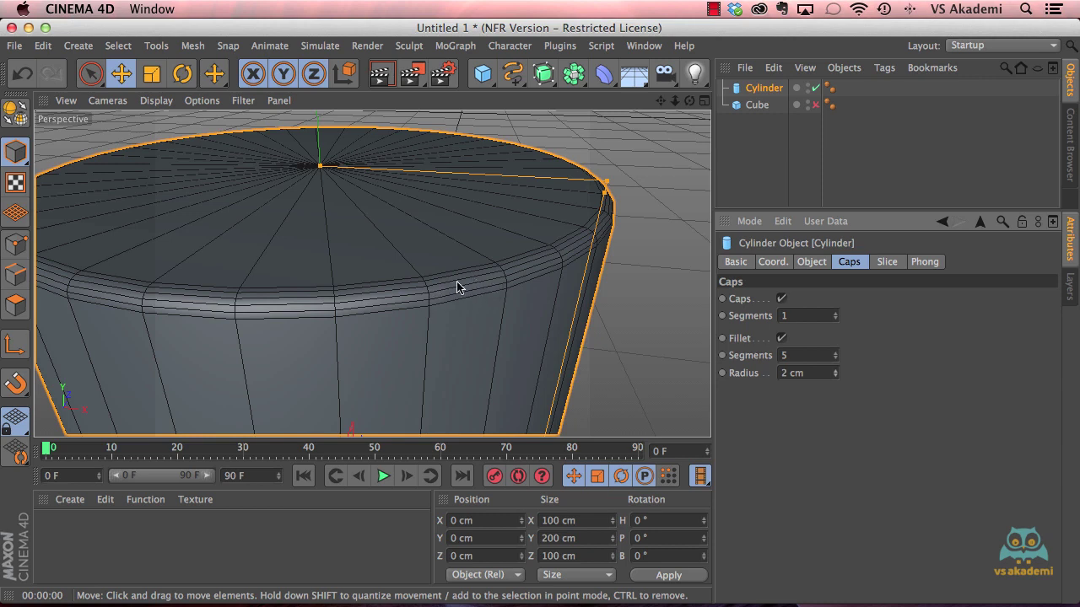
pyautogui.click(834, 358)
pyautogui.click(834, 360)
pyautogui.click(834, 360)
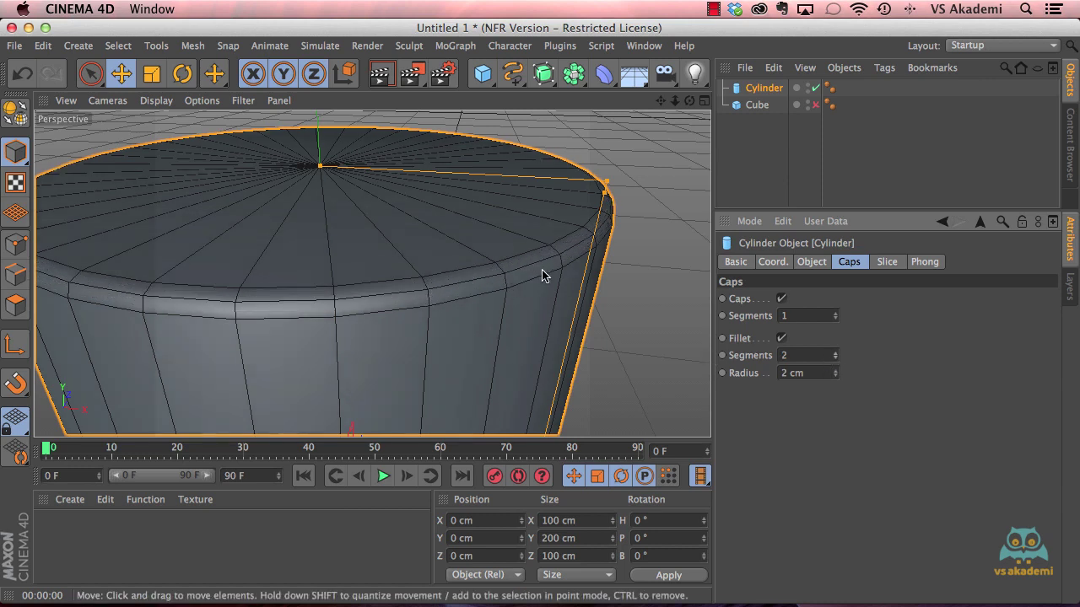
# Render the view to check the filleted cylinder edge and set the fillet segments to 4.
pyautogui.hotkey('ctrl', 'r')
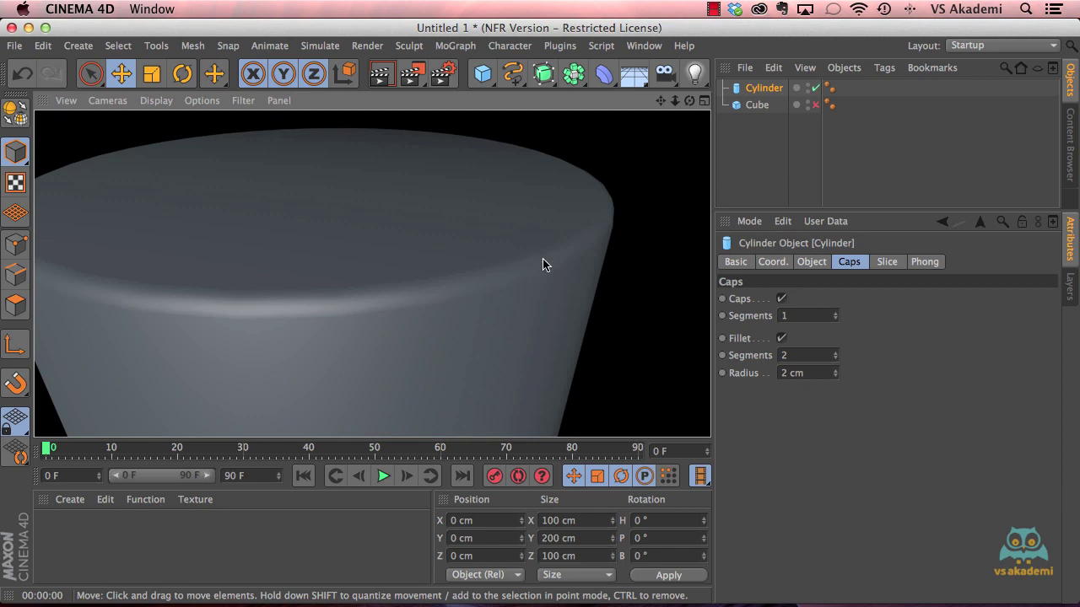
pyautogui.click(836, 354)
pyautogui.click(836, 354)
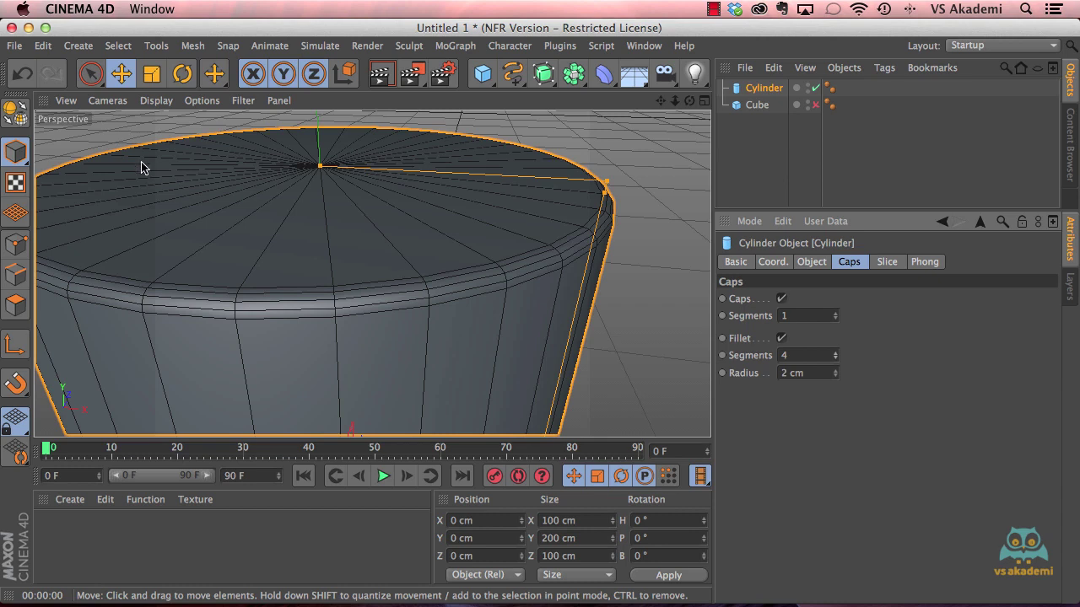
pyautogui.click(65, 100)
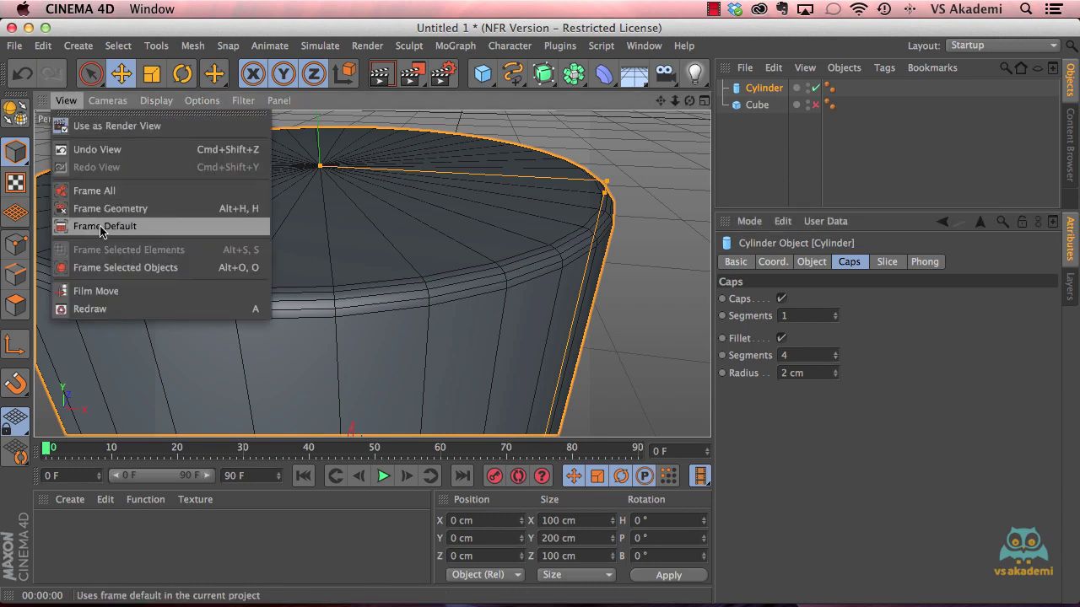
pyautogui.click(157, 229)
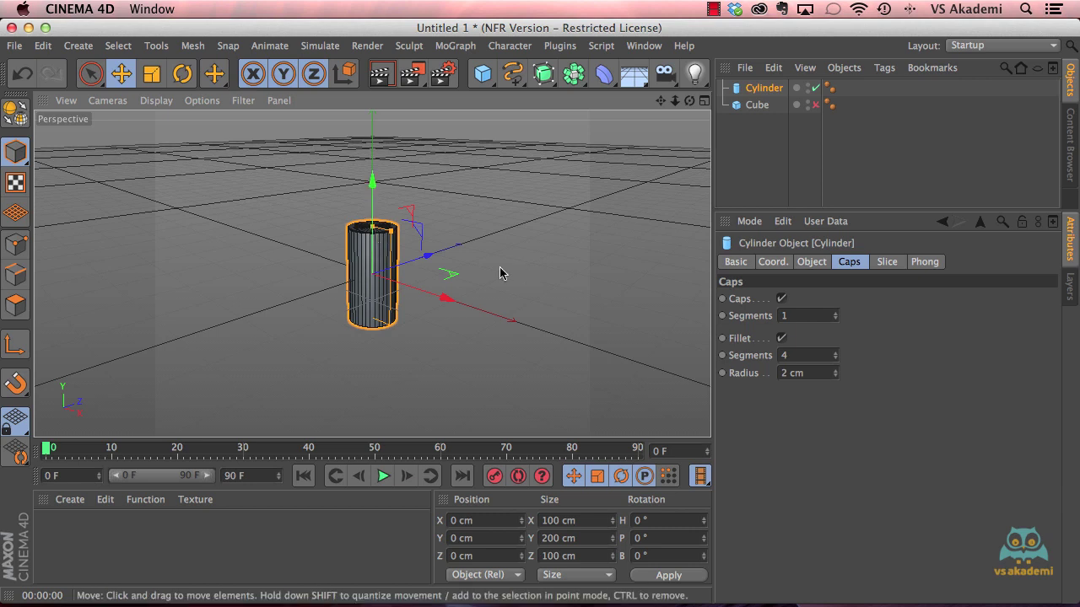
# Review the cylinder's Phong settings, browse to the cube's attributes and the project settings, and return to the cylinder's attributes.
pyautogui.click(925, 262)
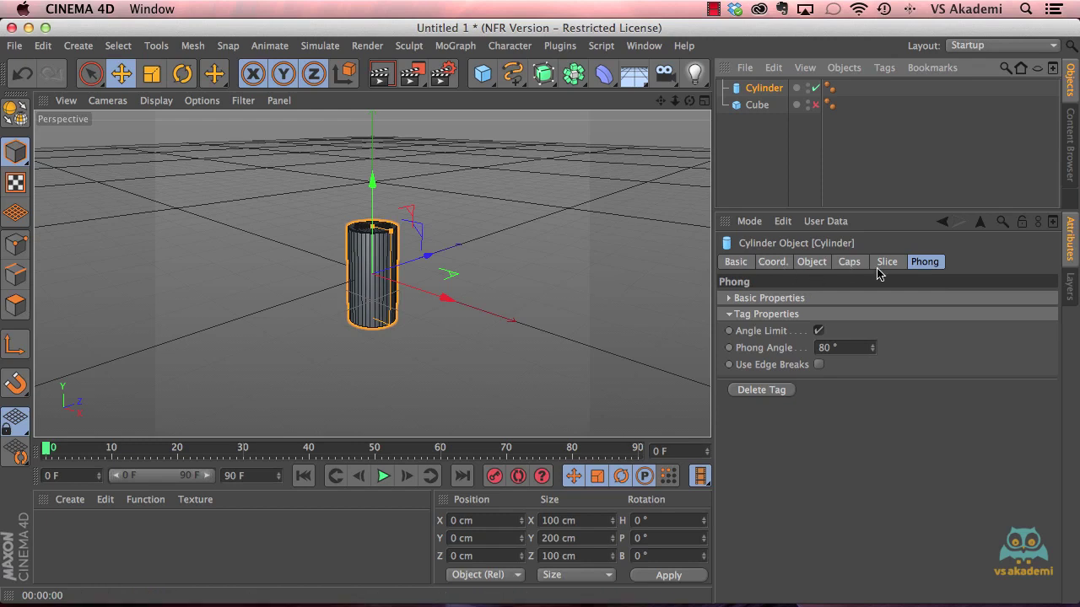
pyautogui.click(942, 221)
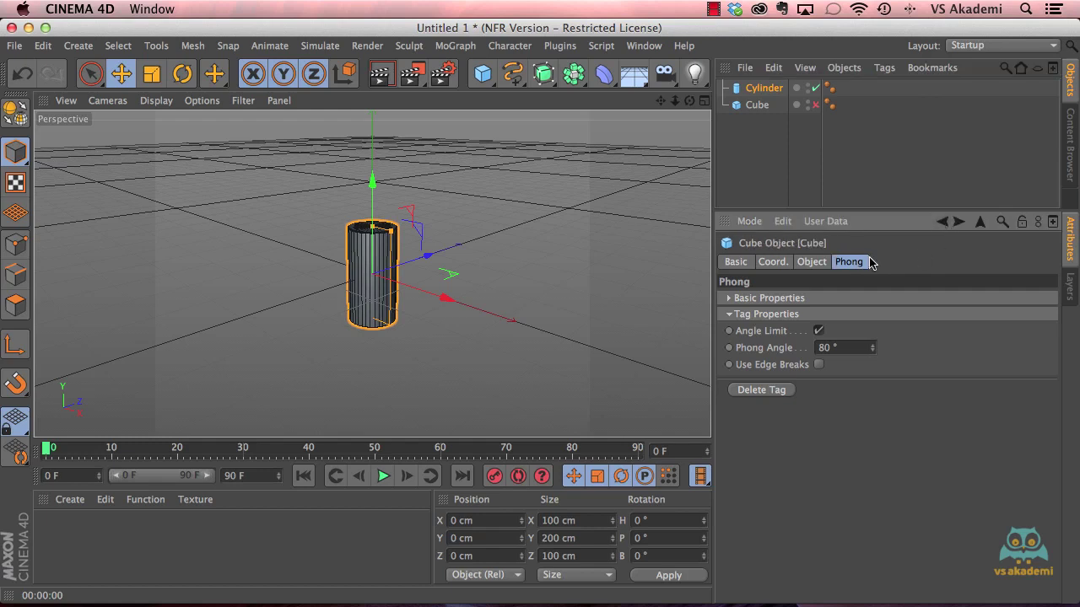
pyautogui.click(958, 221)
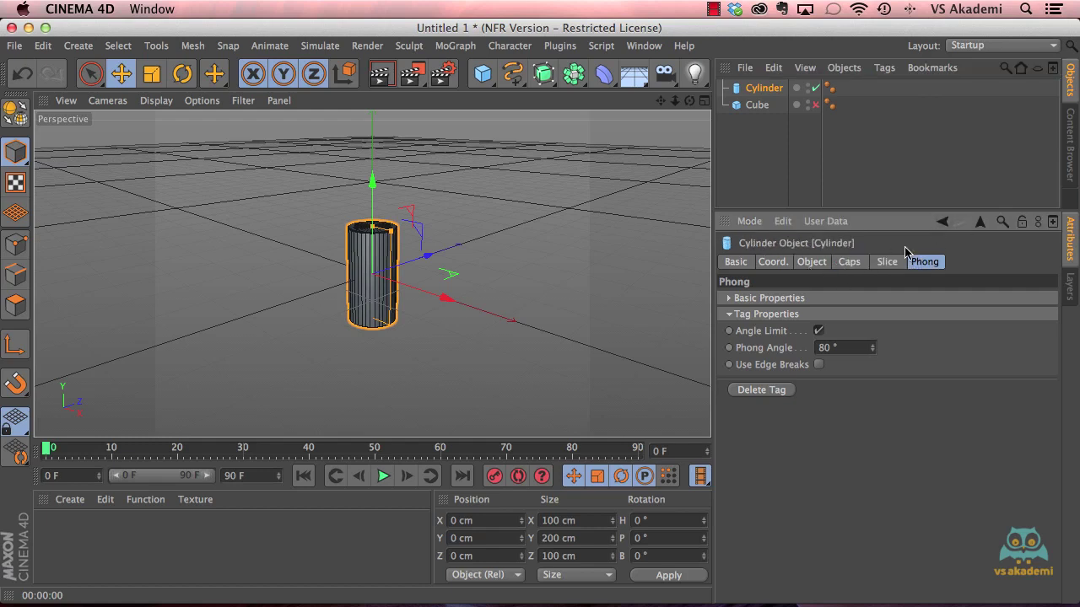
pyautogui.click(981, 223)
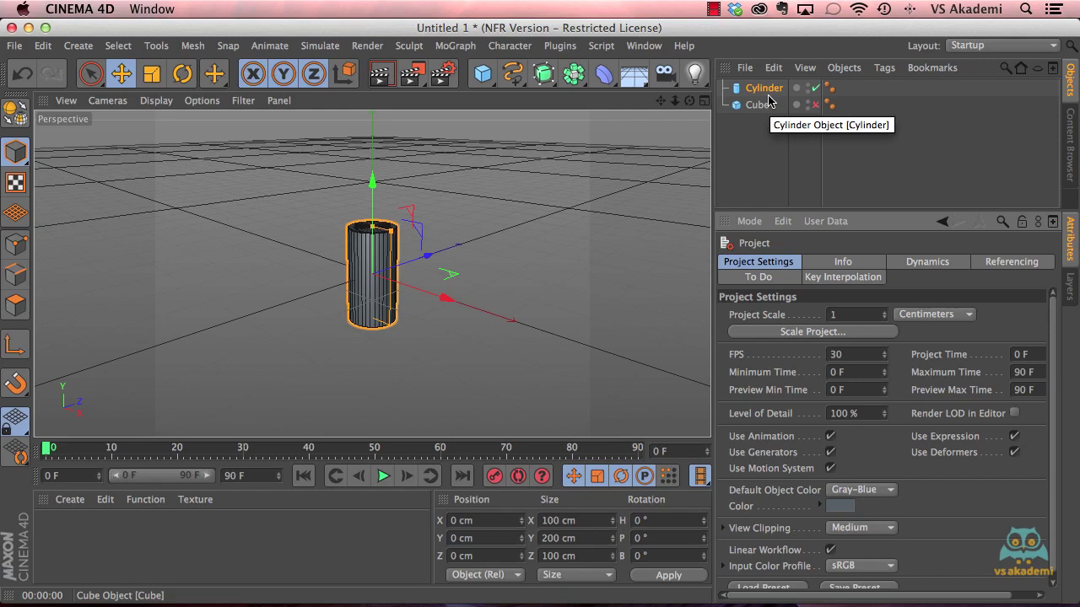
pyautogui.click(943, 222)
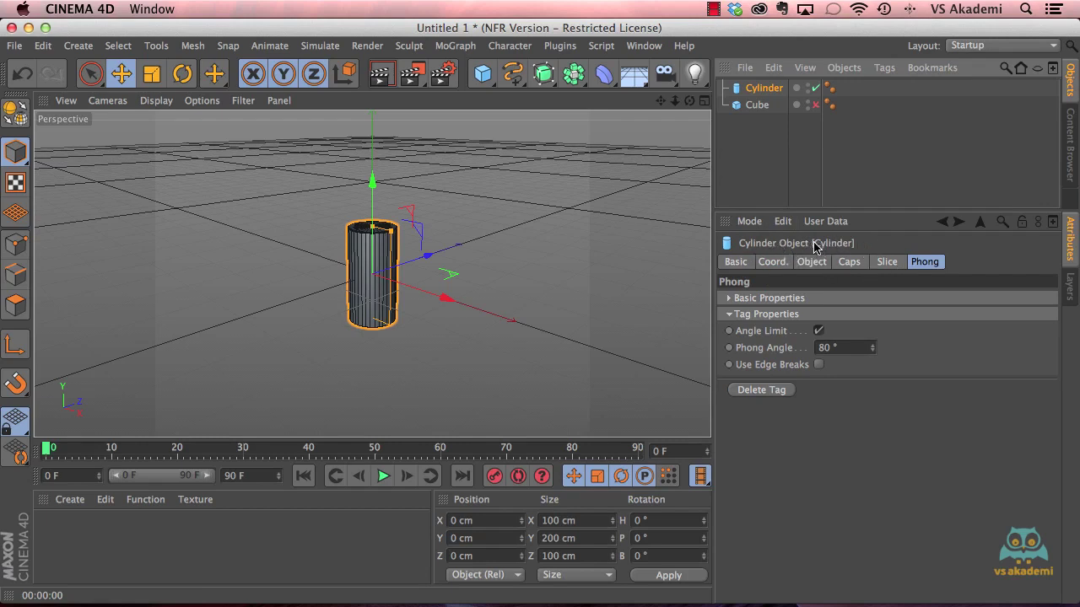
# Search the cylinder's attributes for "fille", then clear and close the attribute search.
pyautogui.click(1003, 222)
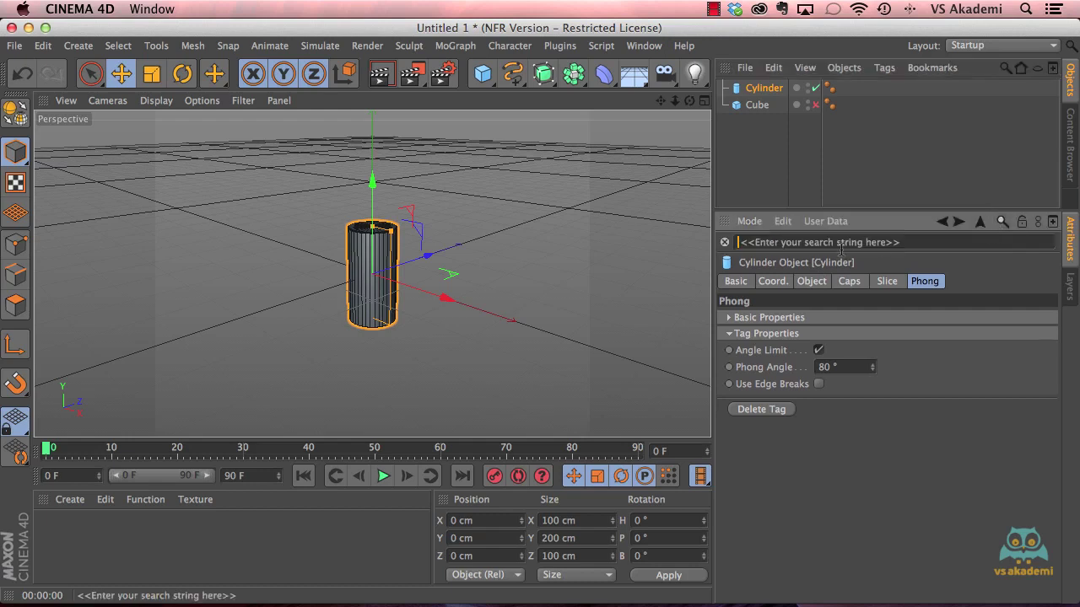
pyautogui.write('fille')
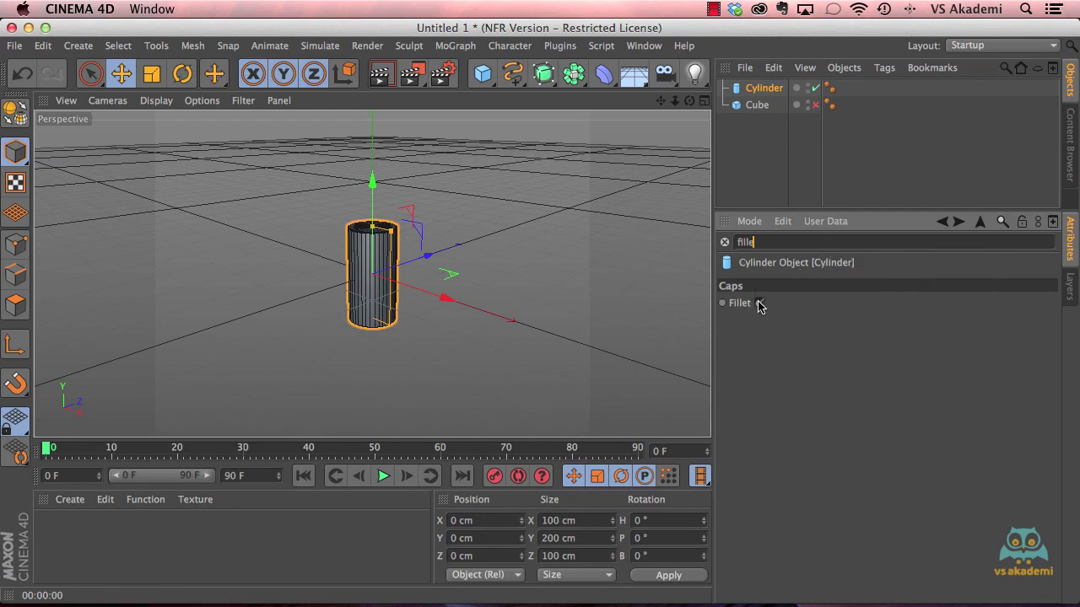
pyautogui.click(724, 242)
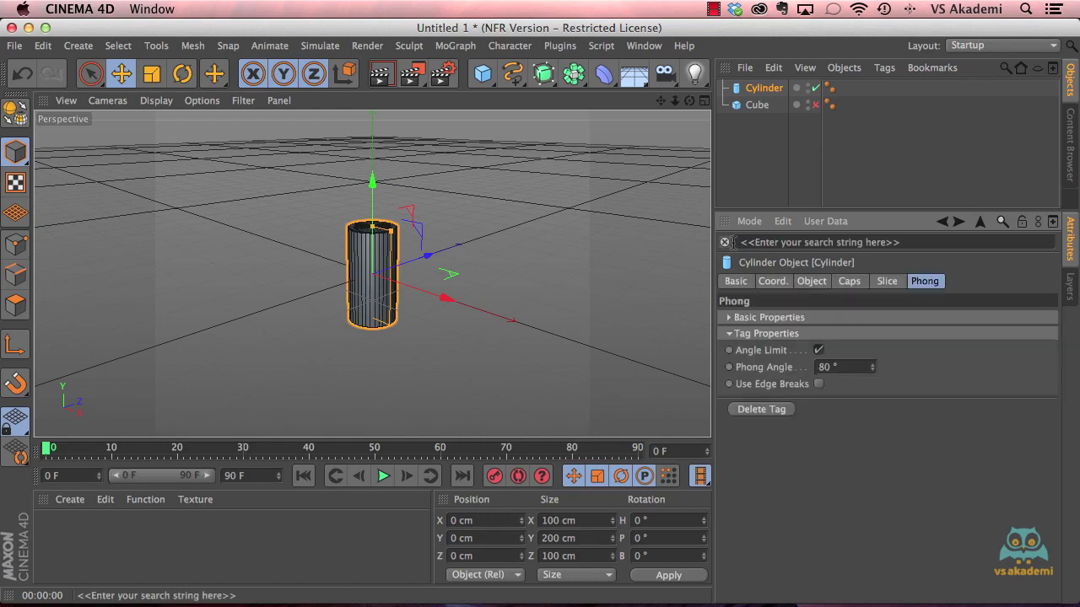
pyautogui.click(1003, 223)
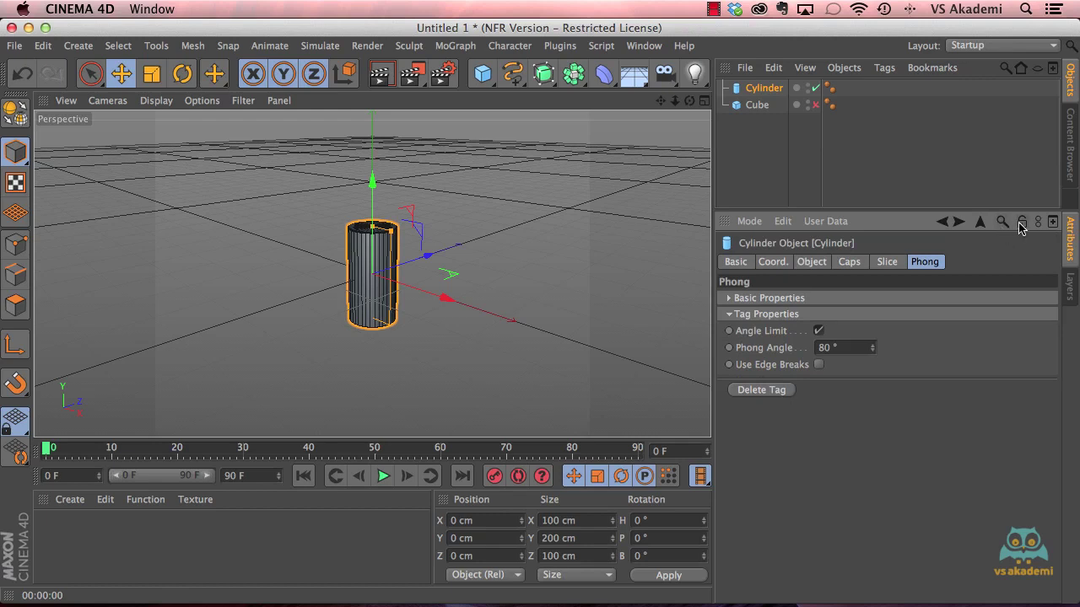
# Enable the cube again and move it along the Z axis to about 257.5 cm, away from the cylinder.
pyautogui.click(759, 105)
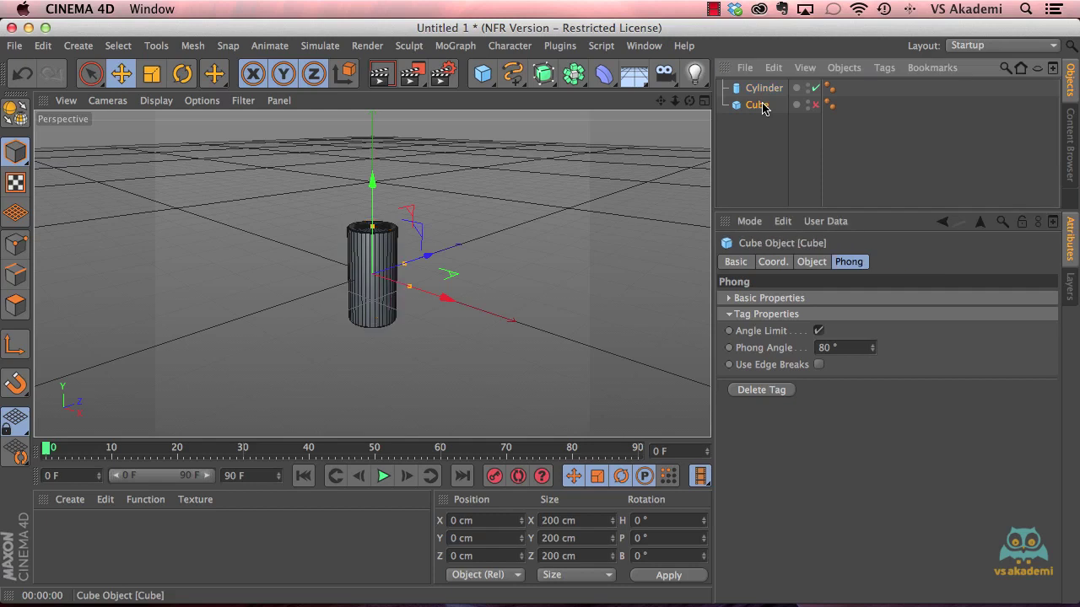
pyautogui.click(816, 105)
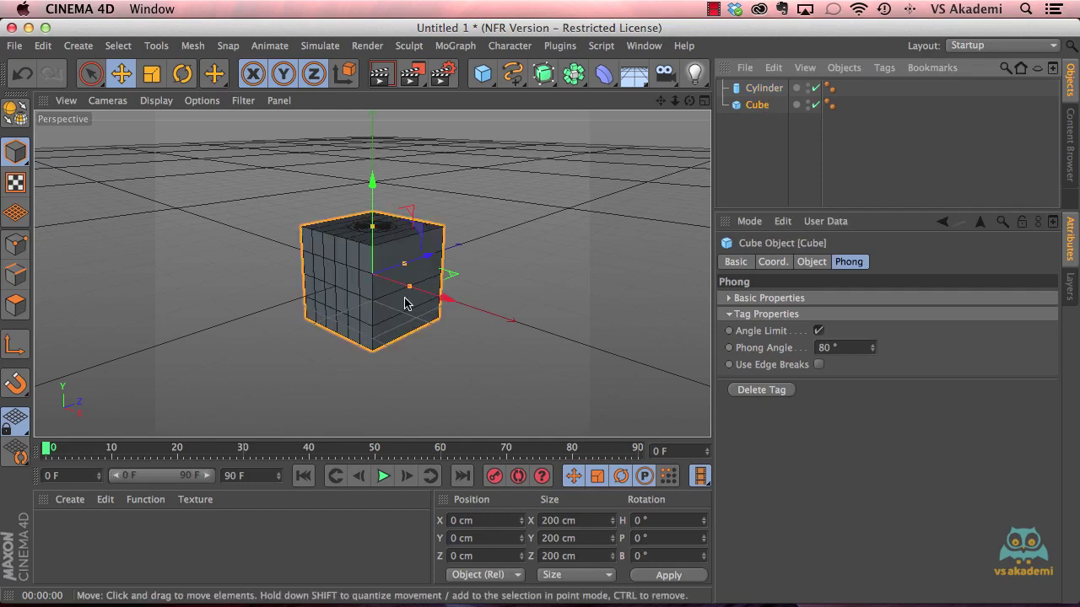
pyautogui.moveTo(430, 259); pyautogui.dragTo(495, 239)
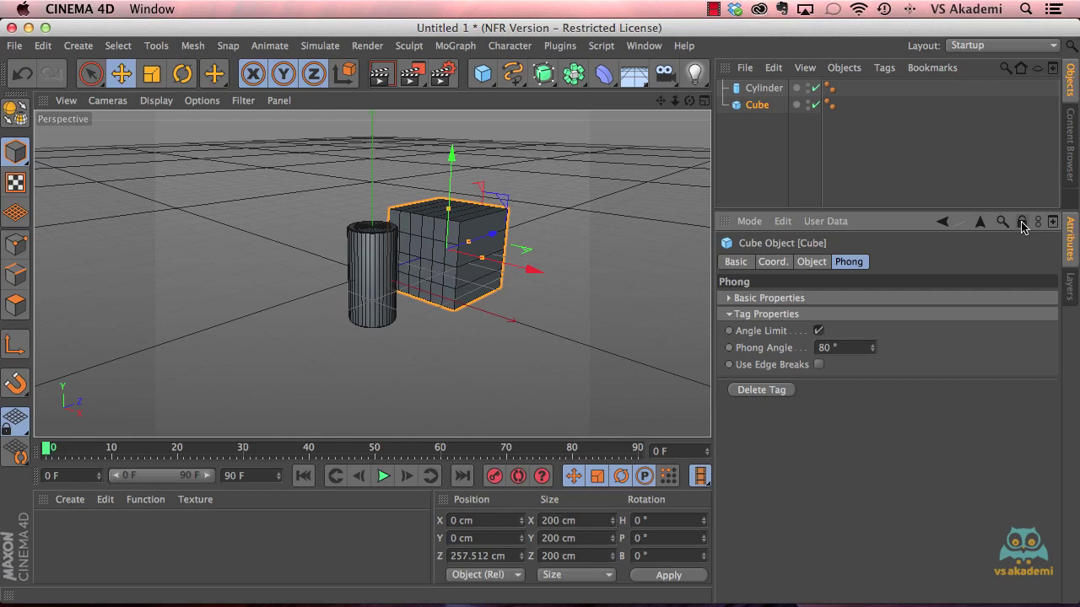
# Lock the attributes to the cube, resize it to 241 cm in X and 294 cm in Y while the cylinder is selected, and unlock them.
pyautogui.click(1022, 223)
pyautogui.click(764, 90)
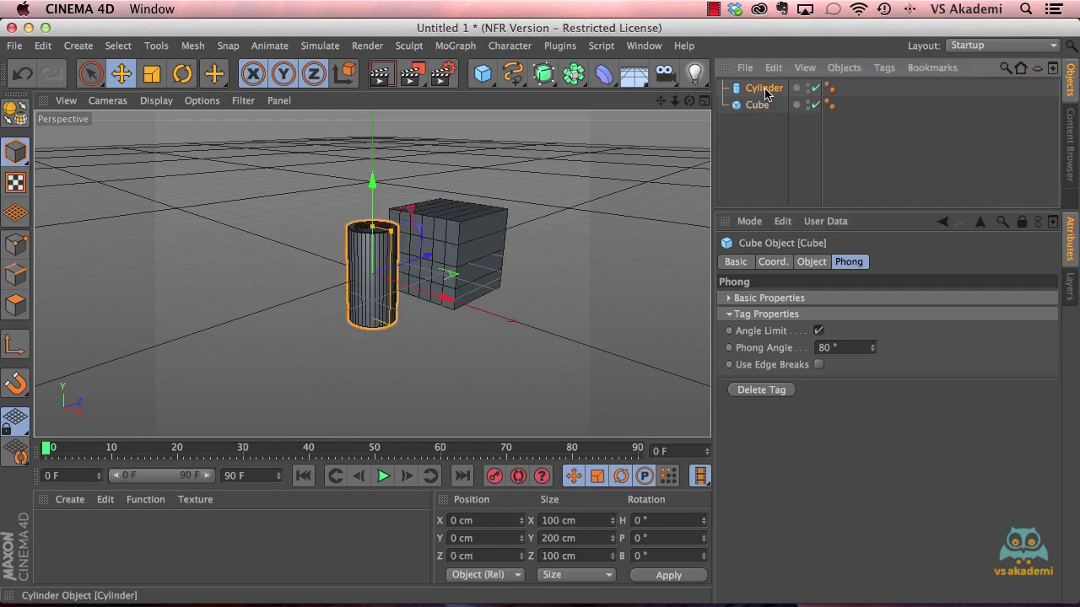
pyautogui.click(756, 106)
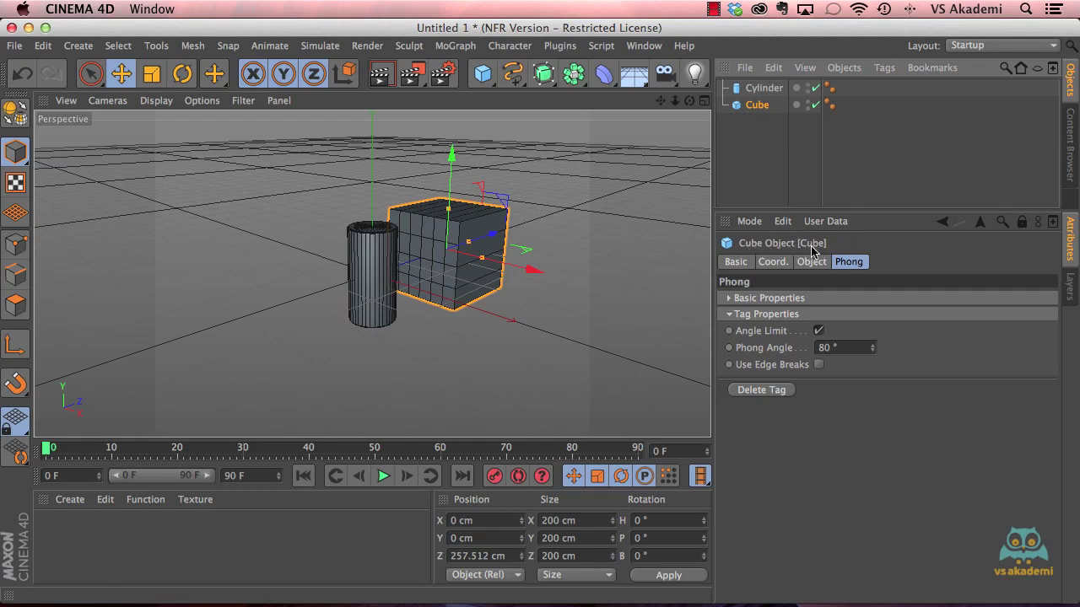
pyautogui.click(761, 88)
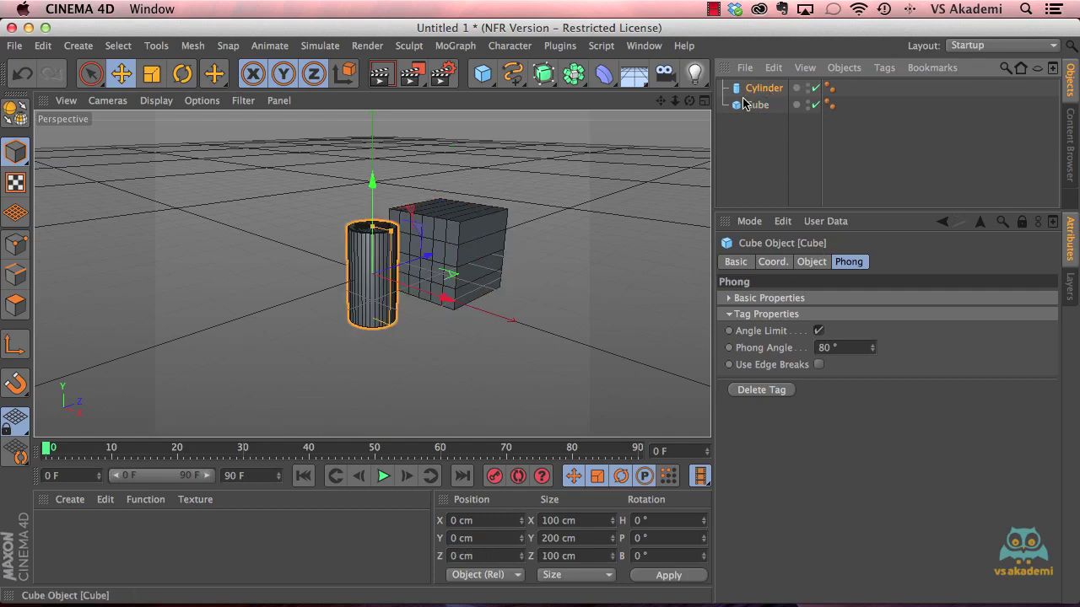
pyautogui.click(808, 263)
pyautogui.moveTo(826, 300); pyautogui.dragTo(825, 305)
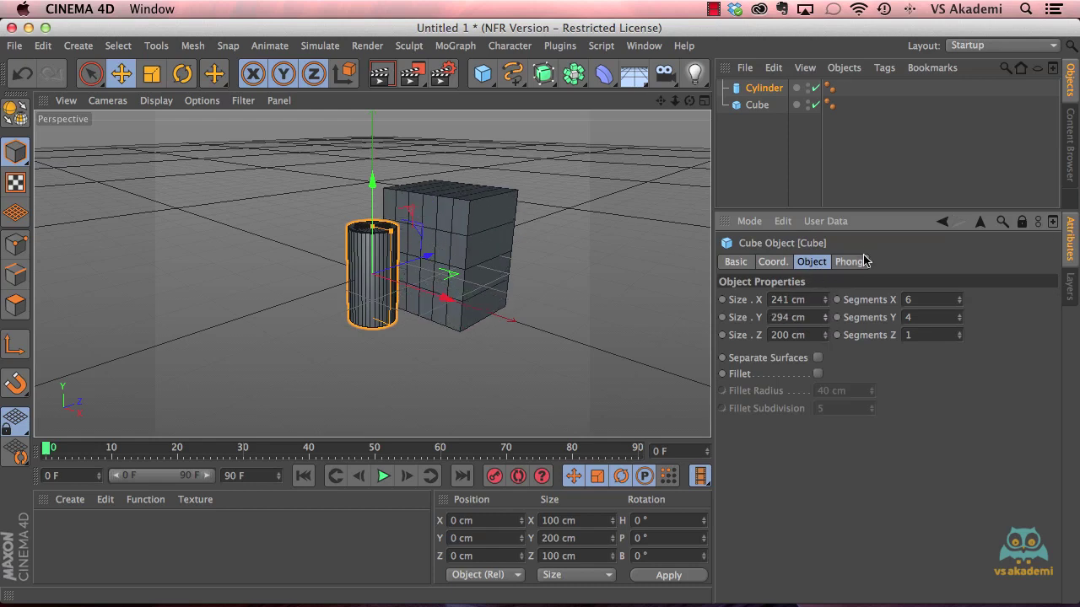
pyautogui.click(1021, 222)
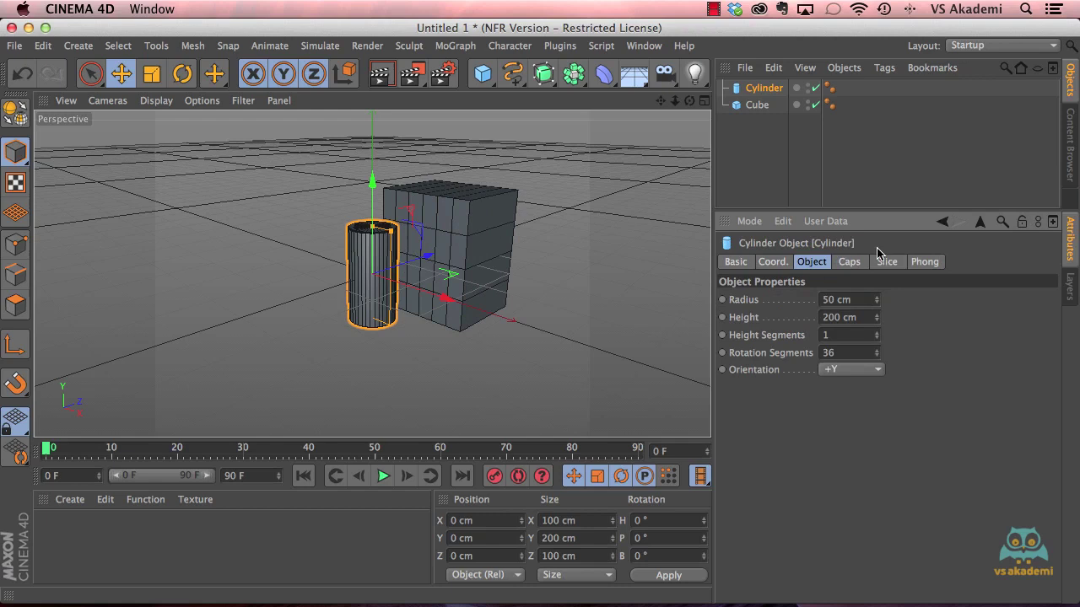
# Select the cube, open its attributes in a separate Attributes window, and place that window over the viewport beside the cylinder.
pyautogui.click(760, 105)
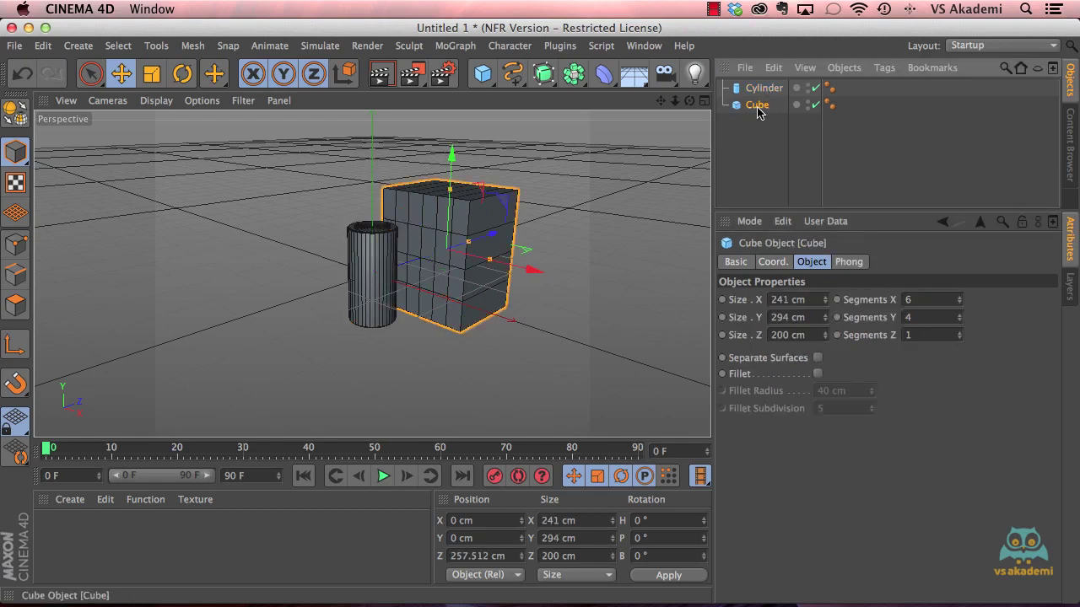
pyautogui.click(1052, 224)
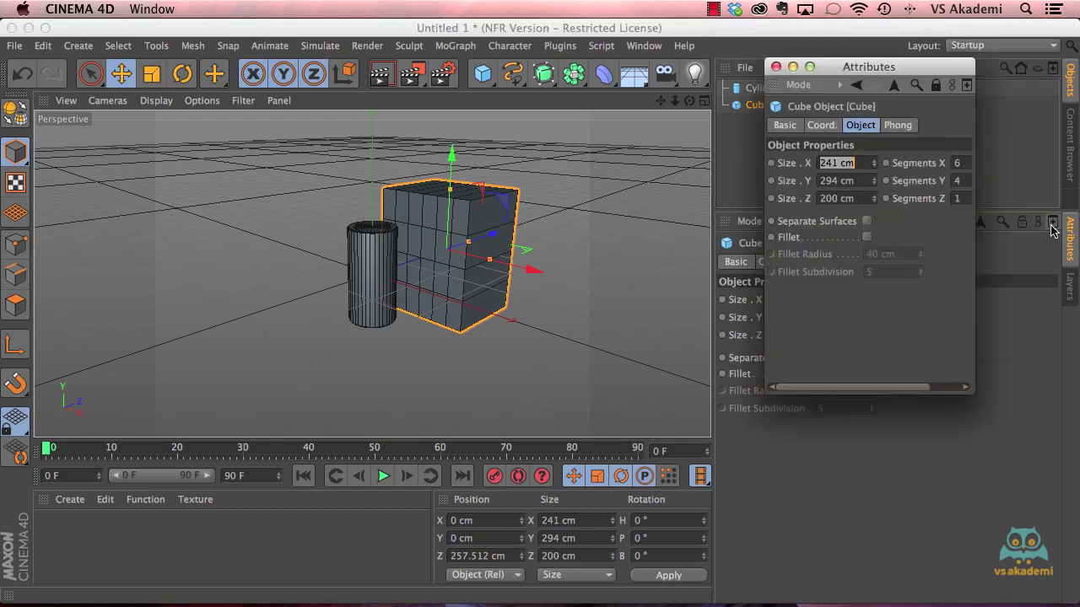
pyautogui.moveTo(884, 70); pyautogui.dragTo(192, 177)
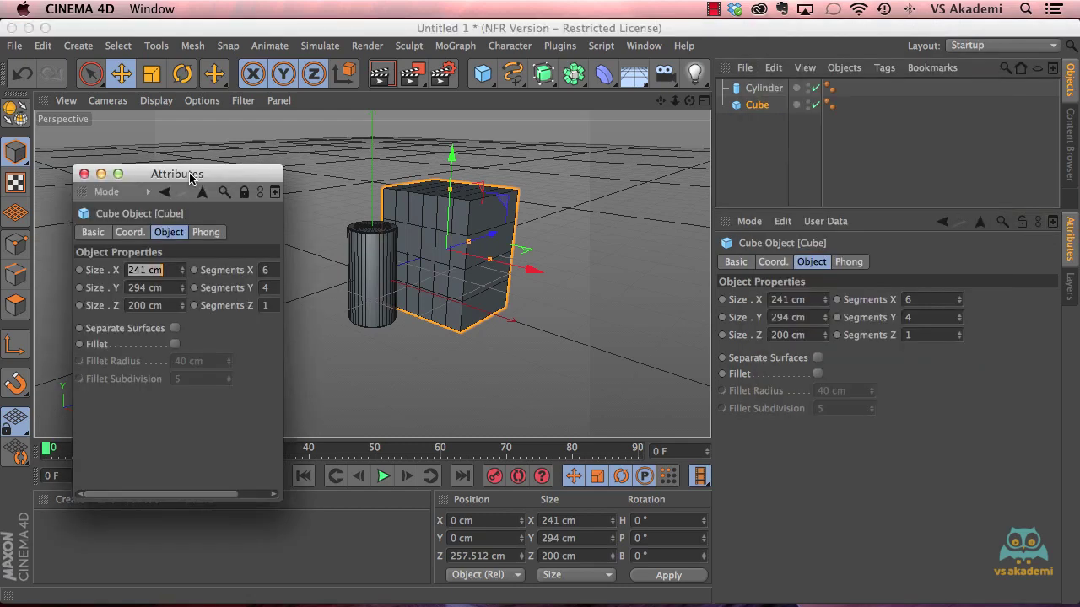
# With the cylinder selected, resize the cube from the separate Attributes window to 372 cm in X, 314 cm in Y and 217 cm in Z.
pyautogui.click(767, 91)
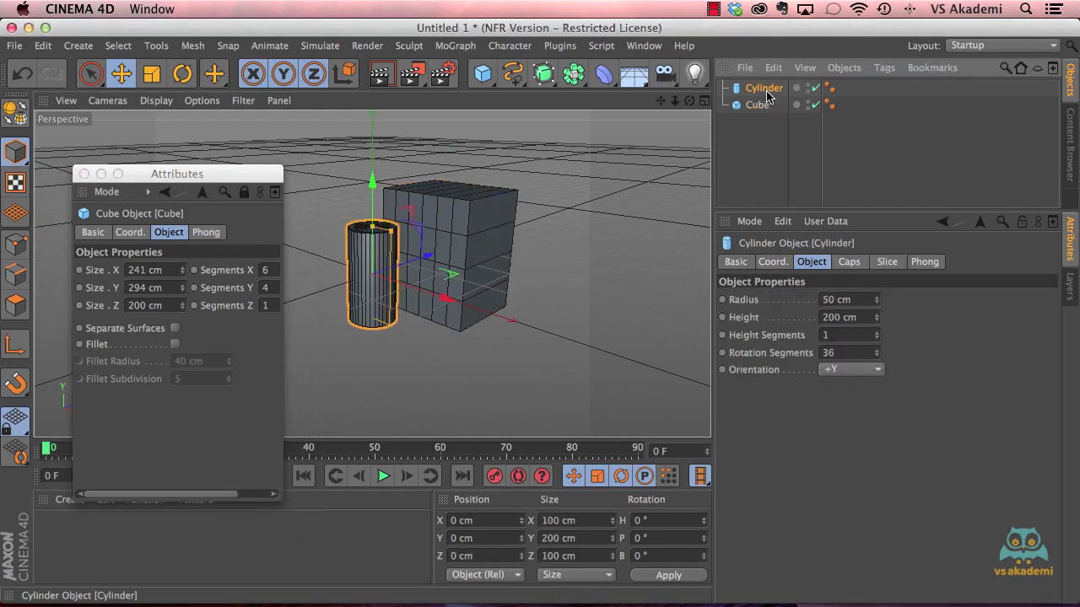
pyautogui.click(758, 104)
pyautogui.click(766, 90)
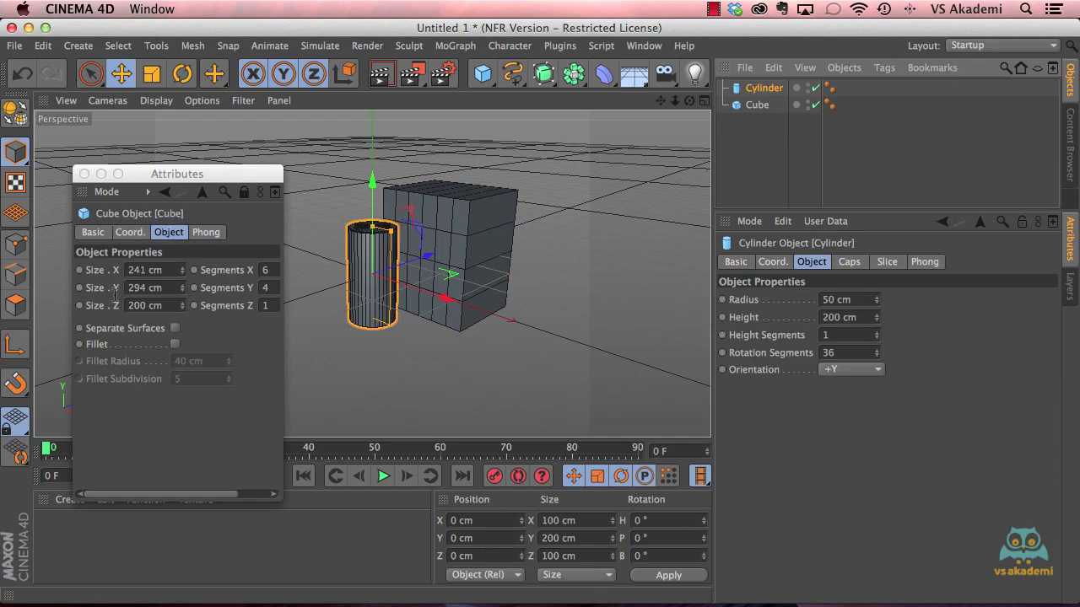
pyautogui.moveTo(181, 270); pyautogui.dragTo(182, 305)
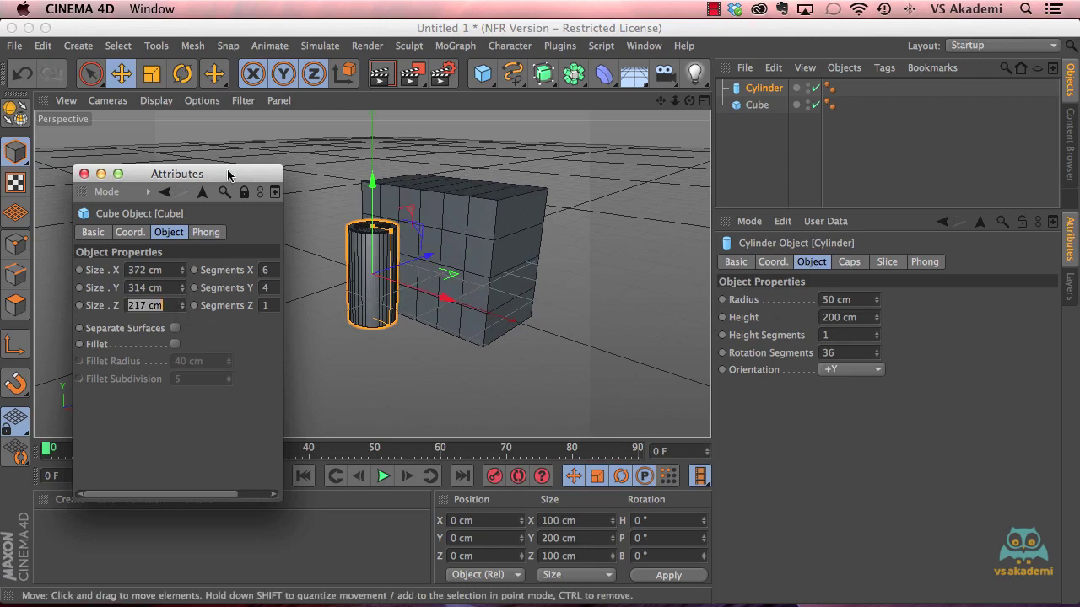